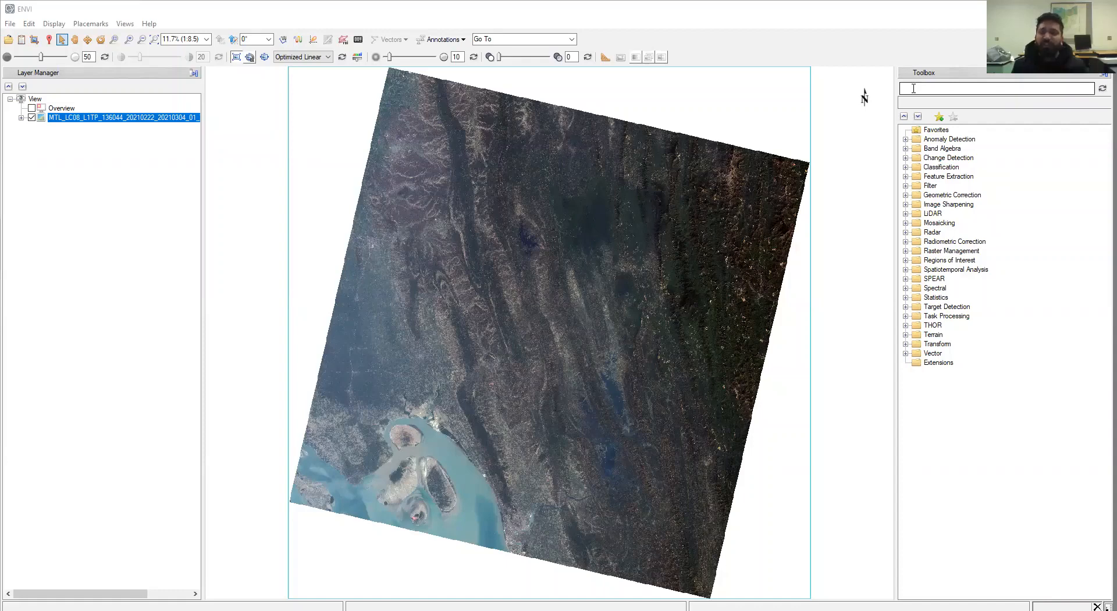
Start Radiometric Calibration on the full extent of the Landsat 8 MultiSpectral dataset and apply the FLAASH settings
{"action": "left_click", "coordinate": [913, 88]}
{"action": "type", "text": "R"}
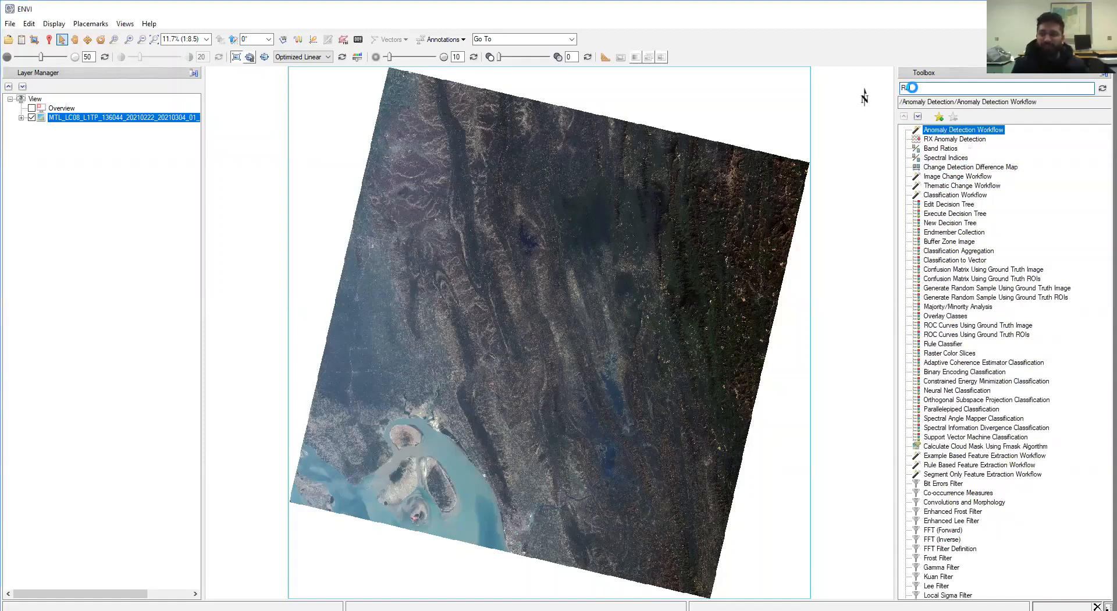
{"action": "type", "text": "ad"}
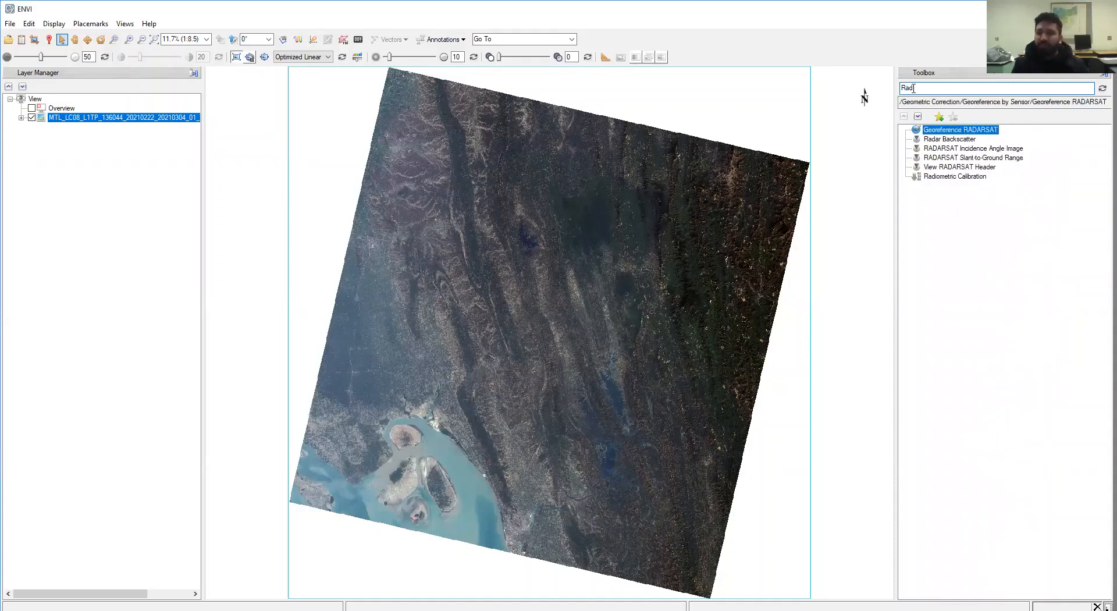
{"action": "type", "text": "i"}
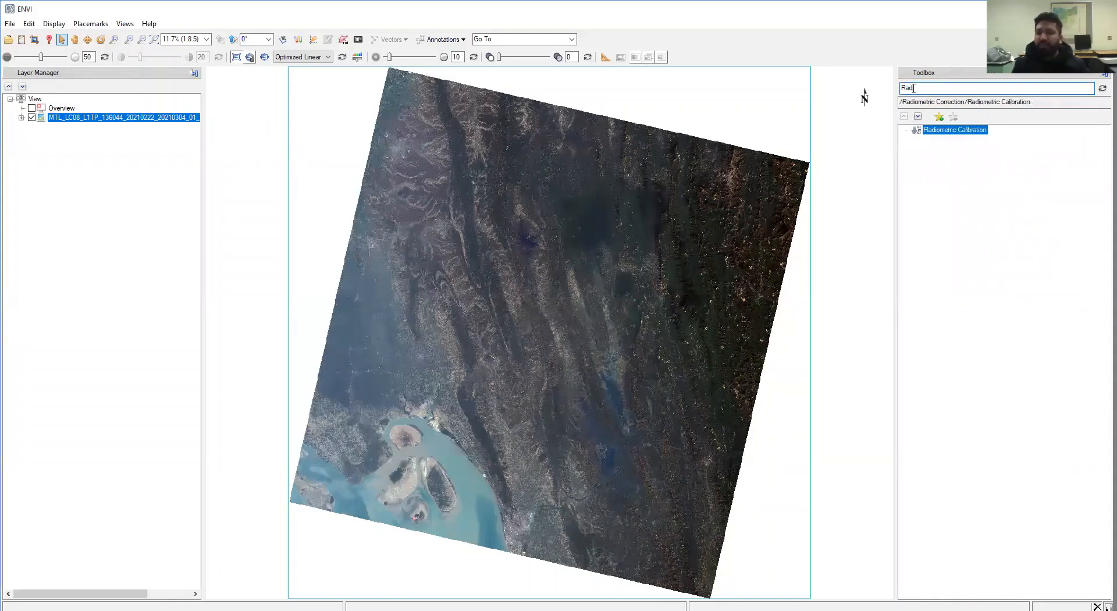
{"action": "double_click", "coordinate": [936, 130]}
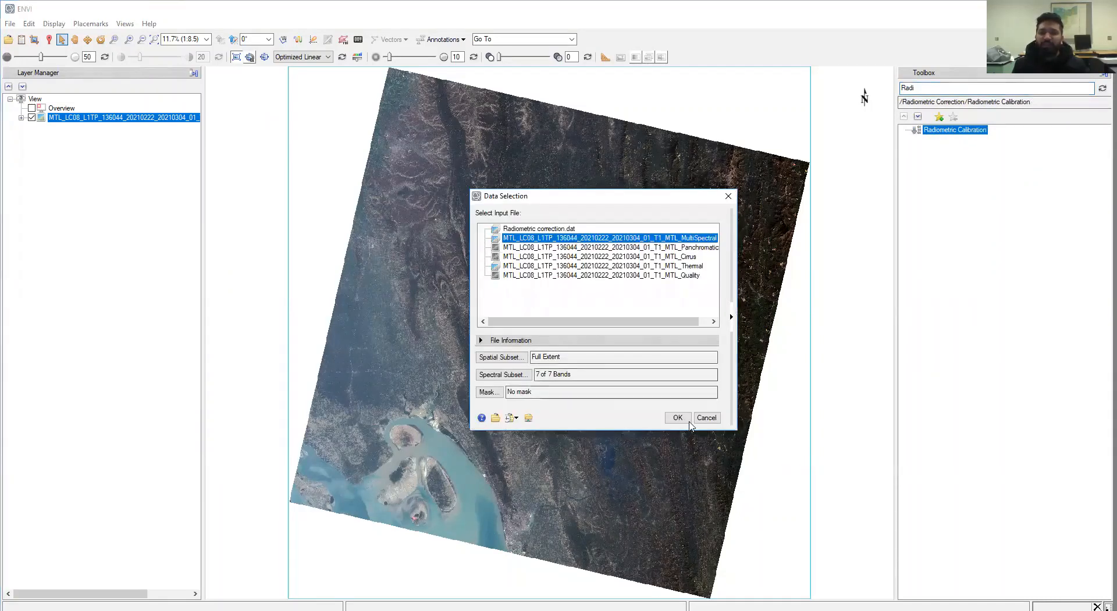
{"action": "left_click", "coordinate": [678, 418]}
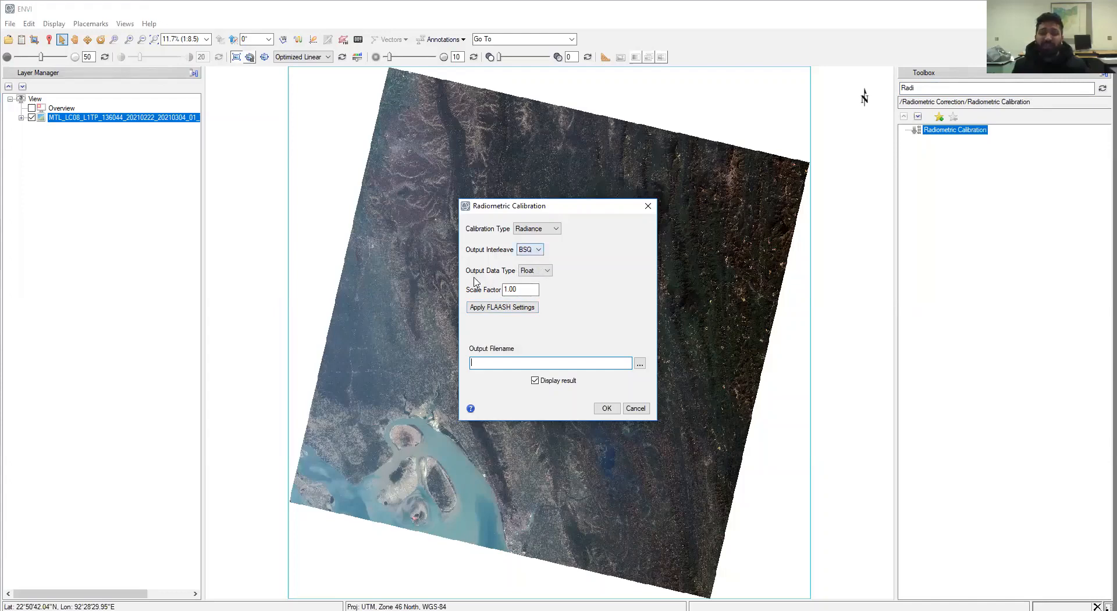
{"action": "left_click", "coordinate": [511, 308]}
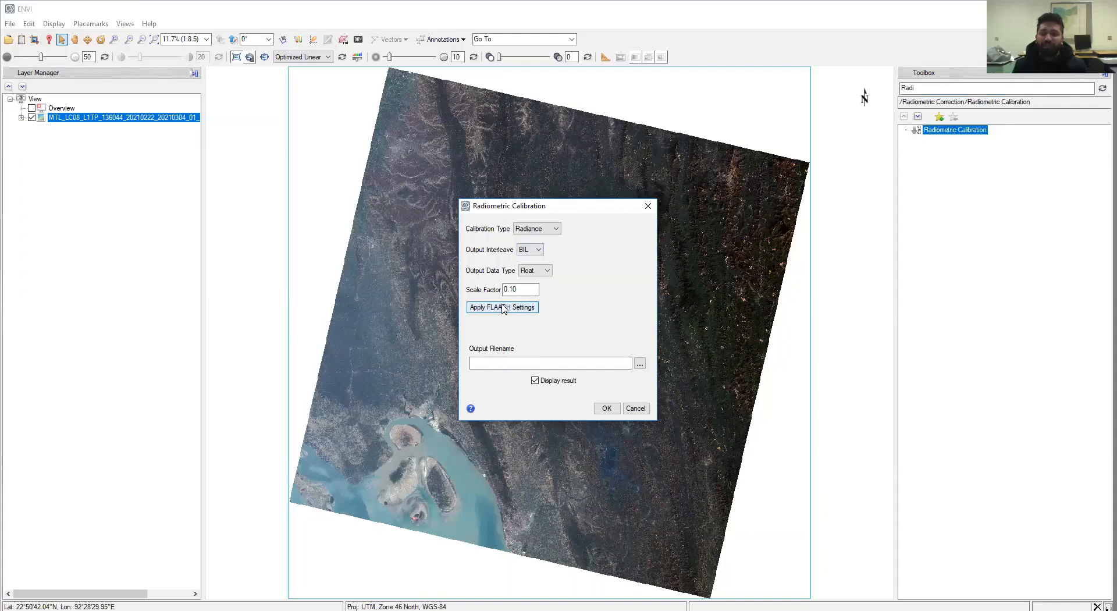
Set the calibration output to a file named Radiometric Correction on the Desktop and run the calibration
{"action": "left_click", "coordinate": [512, 362]}
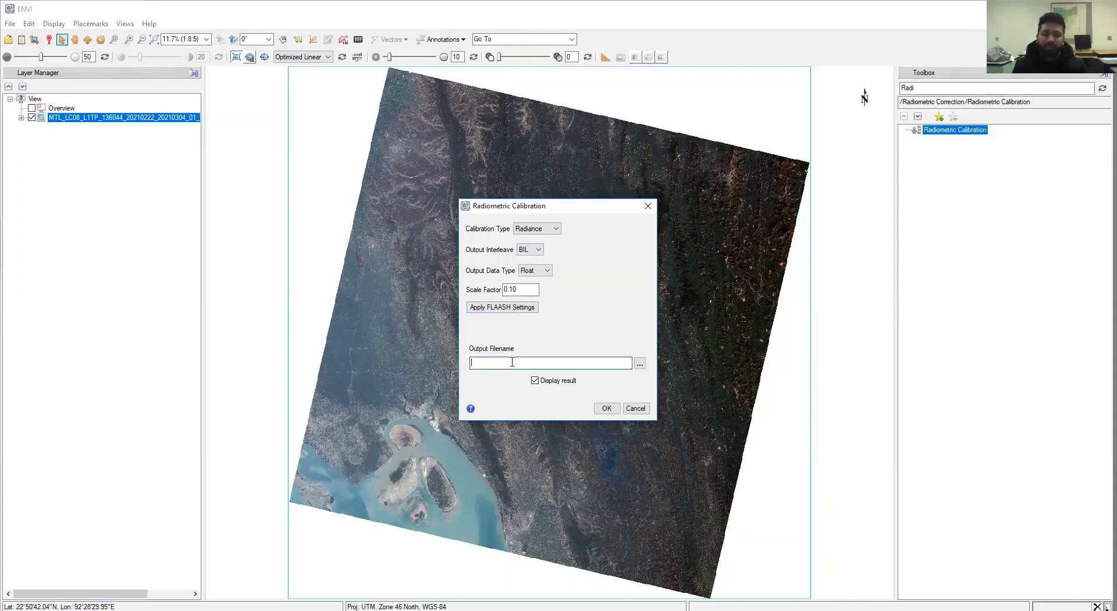
{"action": "type", "text": "Ra"}
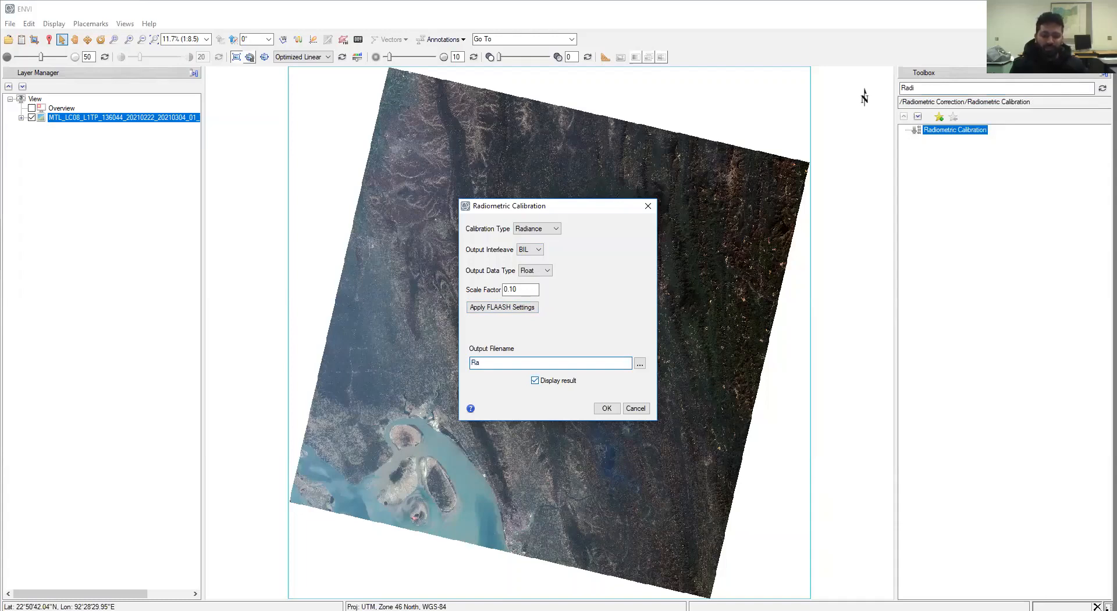
{"action": "type", "text": "dio"}
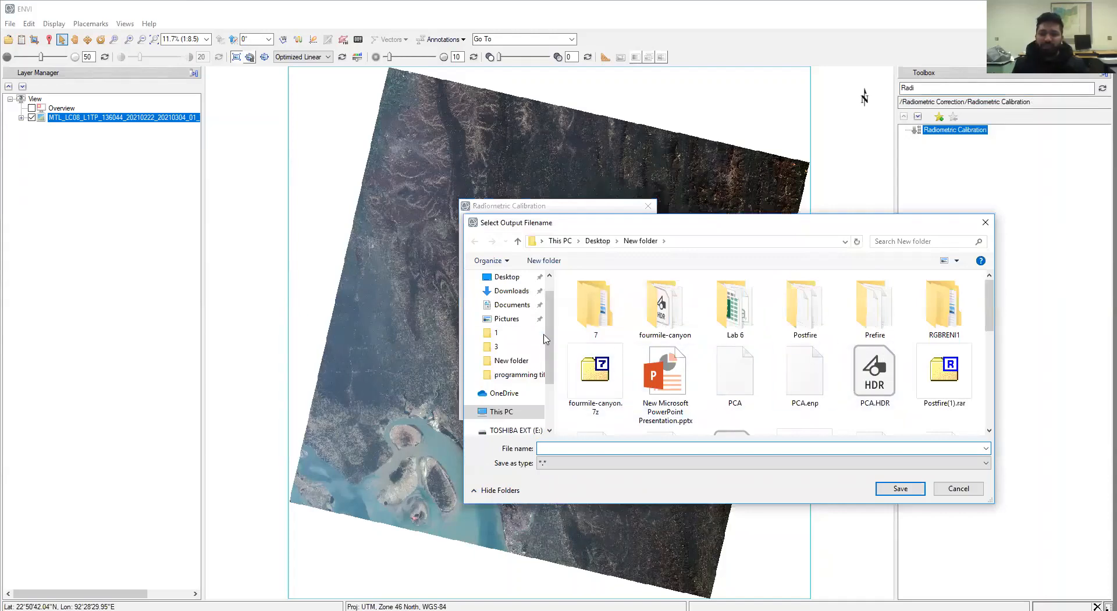
{"action": "left_click", "coordinate": [511, 291]}
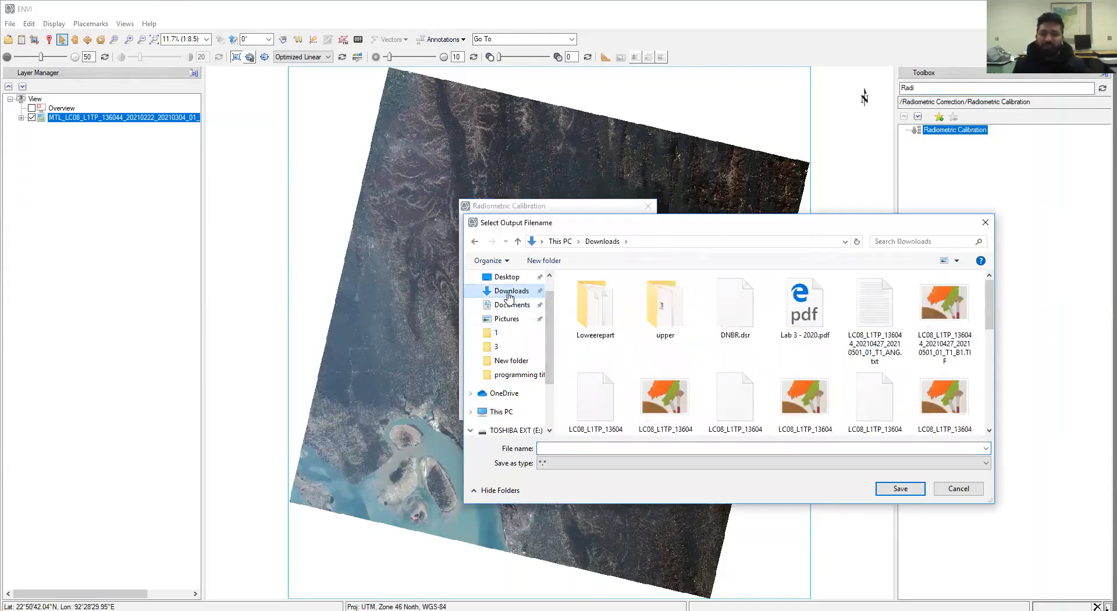
{"action": "left_click", "coordinate": [508, 280]}
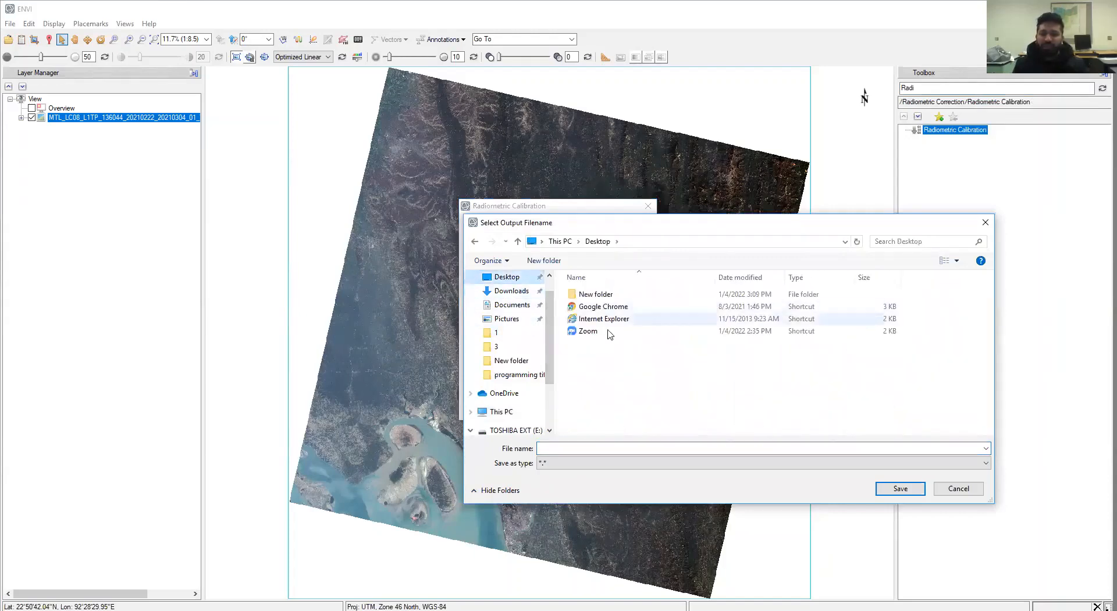
{"action": "left_click", "coordinate": [566, 449]}
{"action": "type", "text": "Ra"}
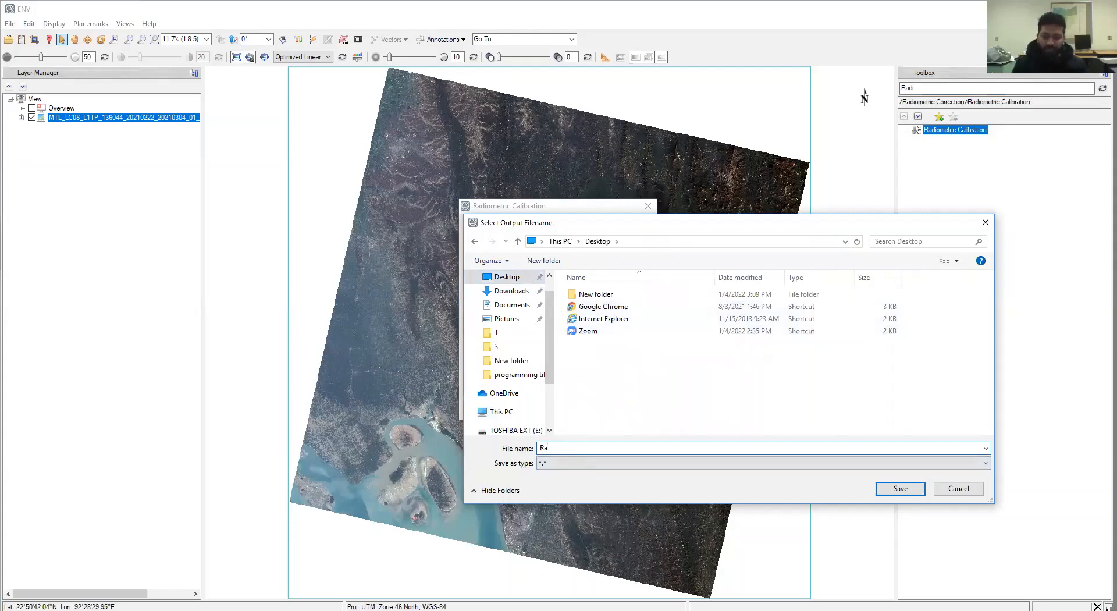
{"action": "type", "text": "diometric Corre"}
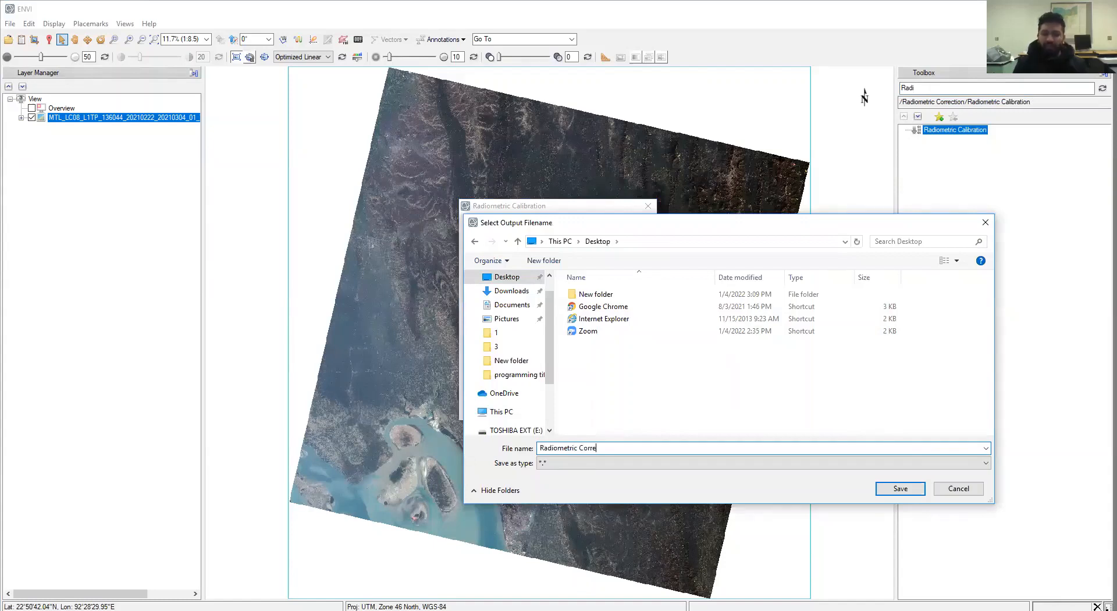
{"action": "type", "text": "ction"}
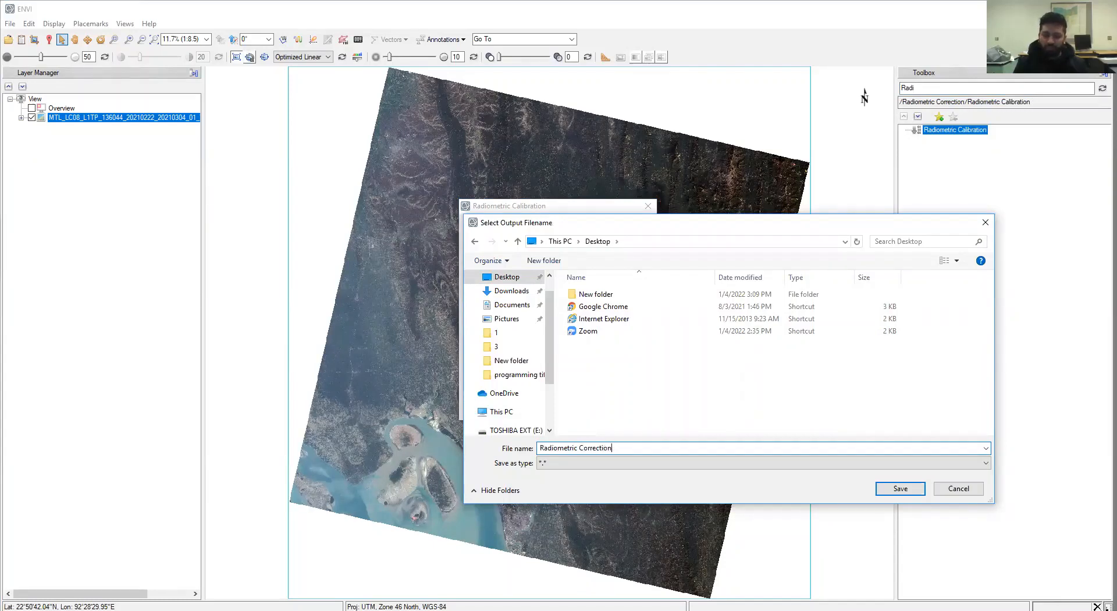
{"action": "left_click", "coordinate": [899, 490]}
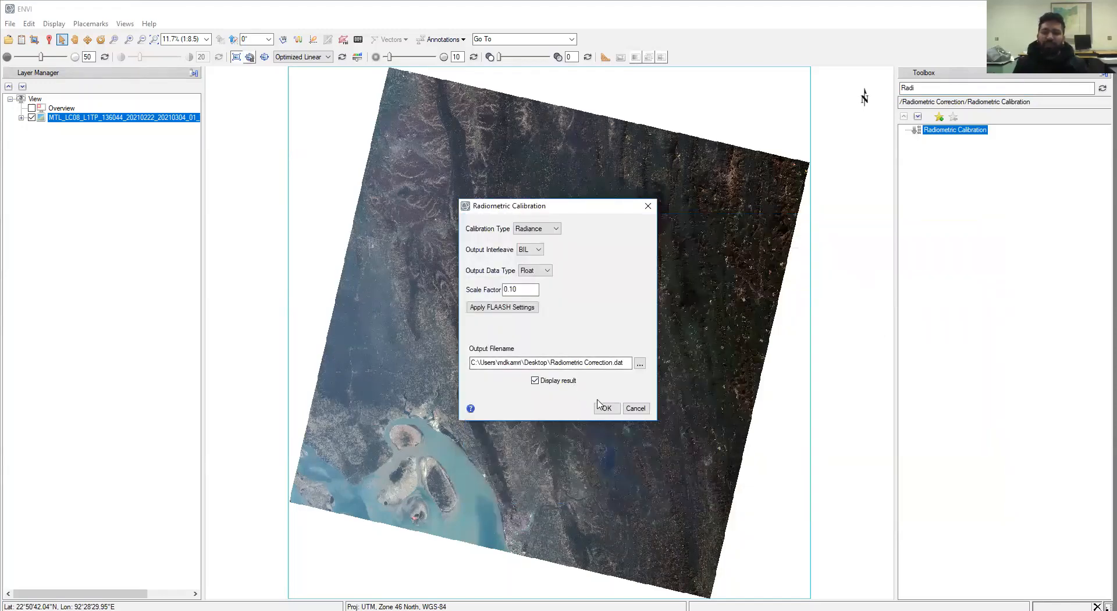
{"action": "left_click", "coordinate": [605, 408]}
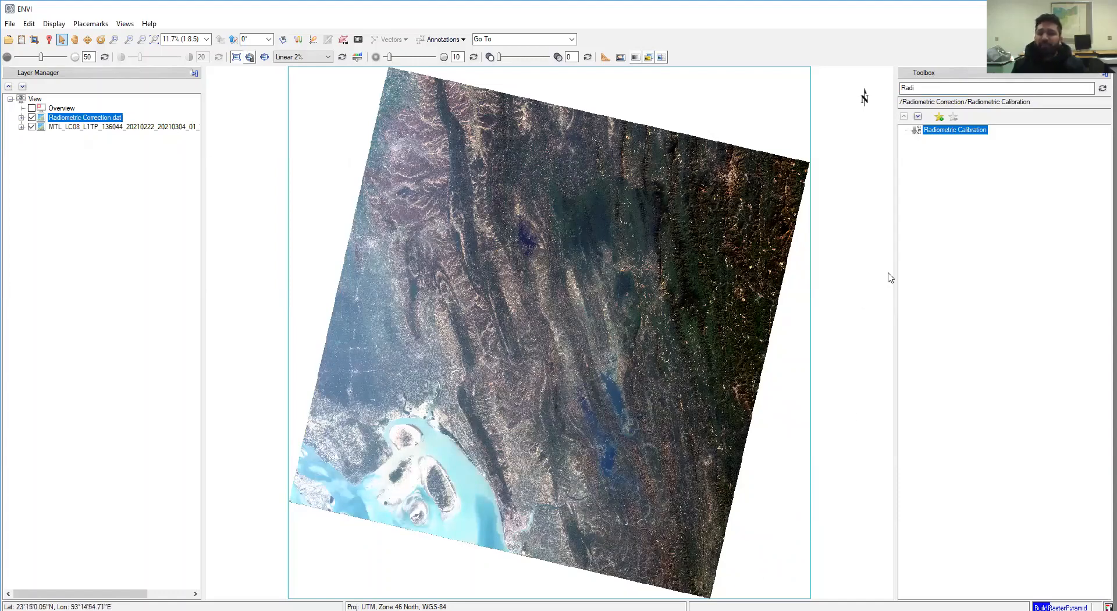
Find the FLAASH Atmospheric Correction tool in the toolbox and open it
{"action": "double_click", "coordinate": [933, 89]}
{"action": "key", "text": "BackSpace"}
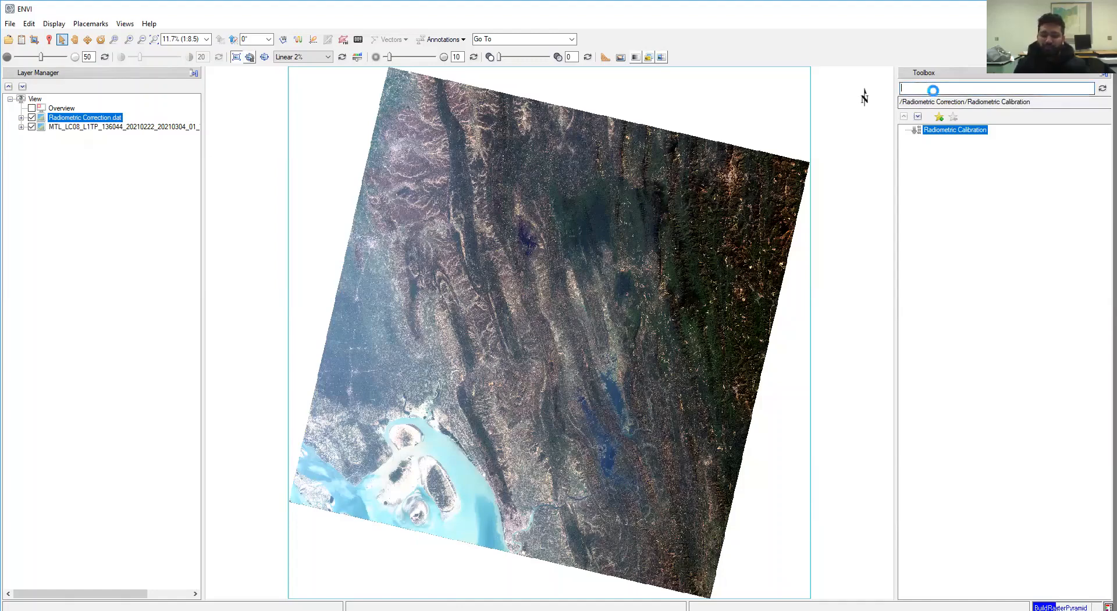
{"action": "type", "text": "F"}
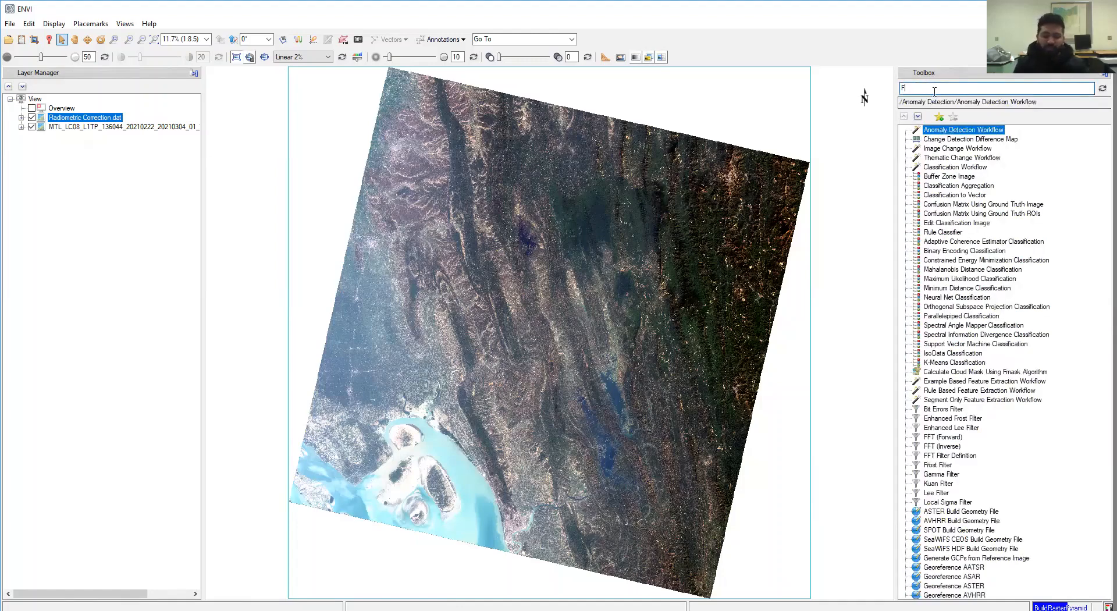
{"action": "type", "text": "las"}
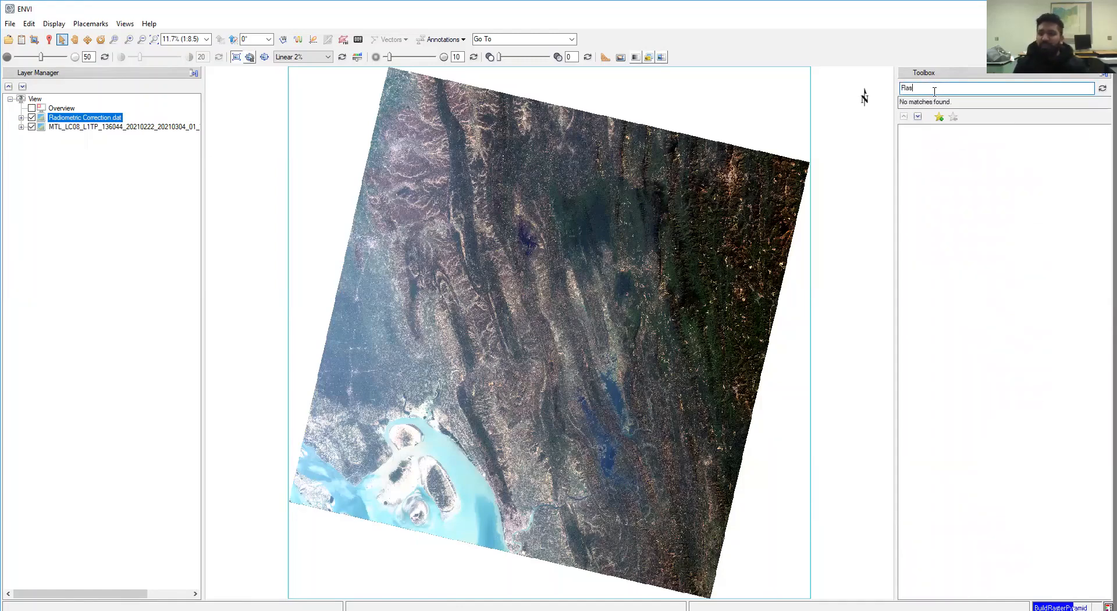
{"action": "key", "text": "BackSpace"}
{"action": "type", "text": "a"}
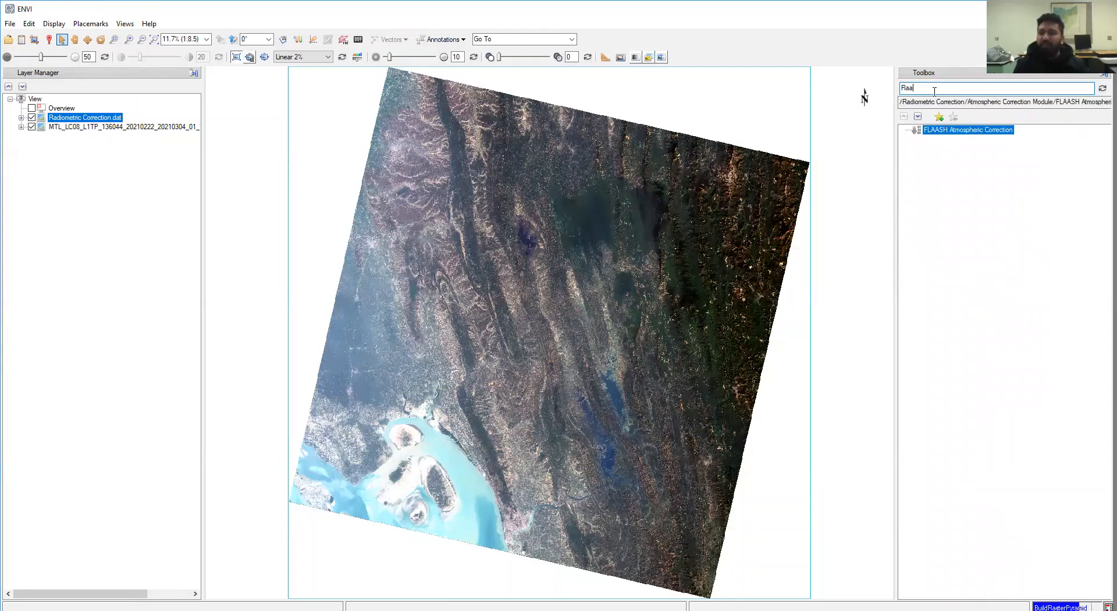
{"action": "double_click", "coordinate": [929, 129]}
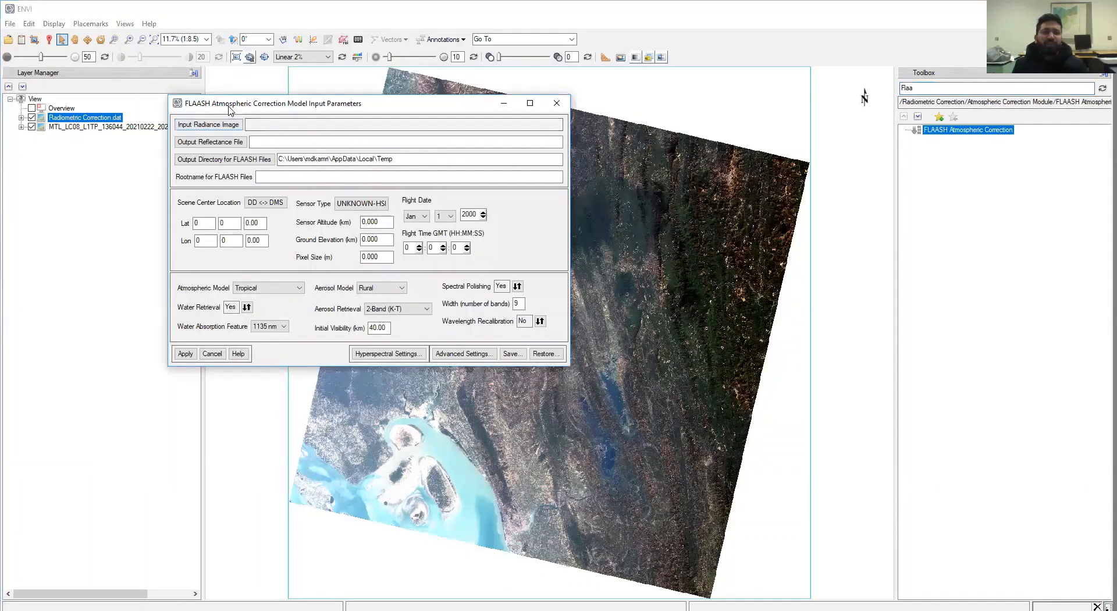
Load Radiometric Correction.dat as the FLAASH input radiance image, using a single scale factor of 1.000000 for all bands
{"action": "left_click_drag", "start_coordinate": [229, 109], "coordinate": [365, 138]}
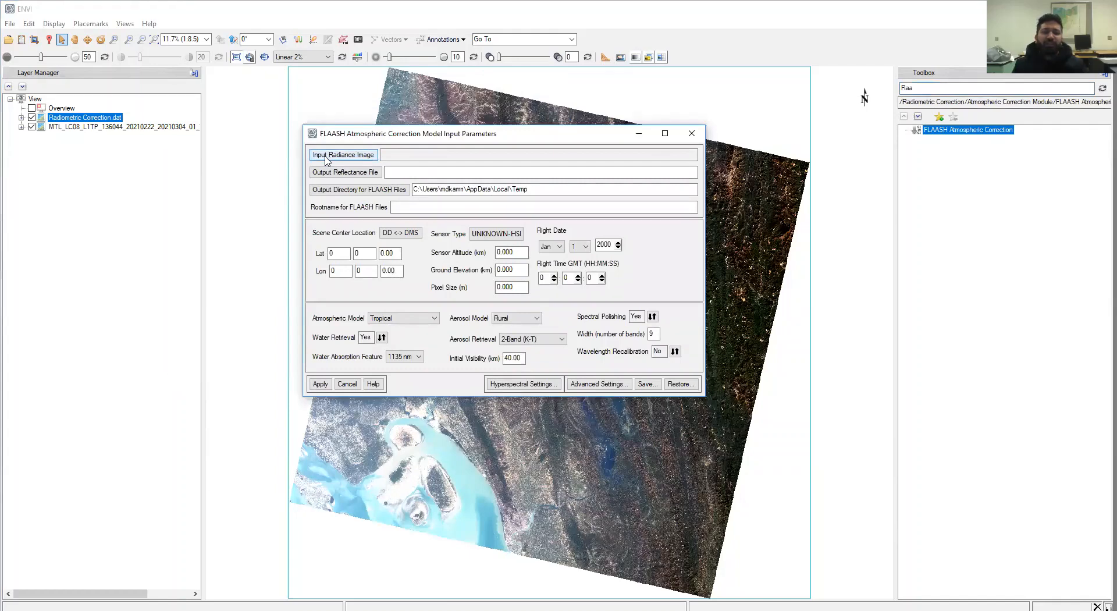
{"action": "left_click", "coordinate": [358, 154]}
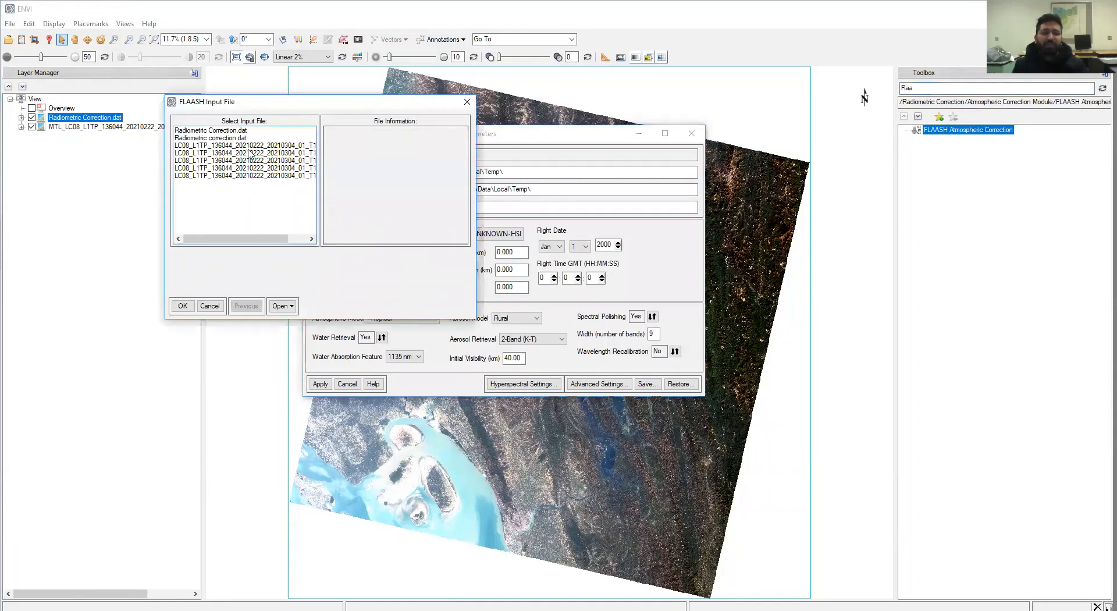
{"action": "left_click", "coordinate": [221, 132]}
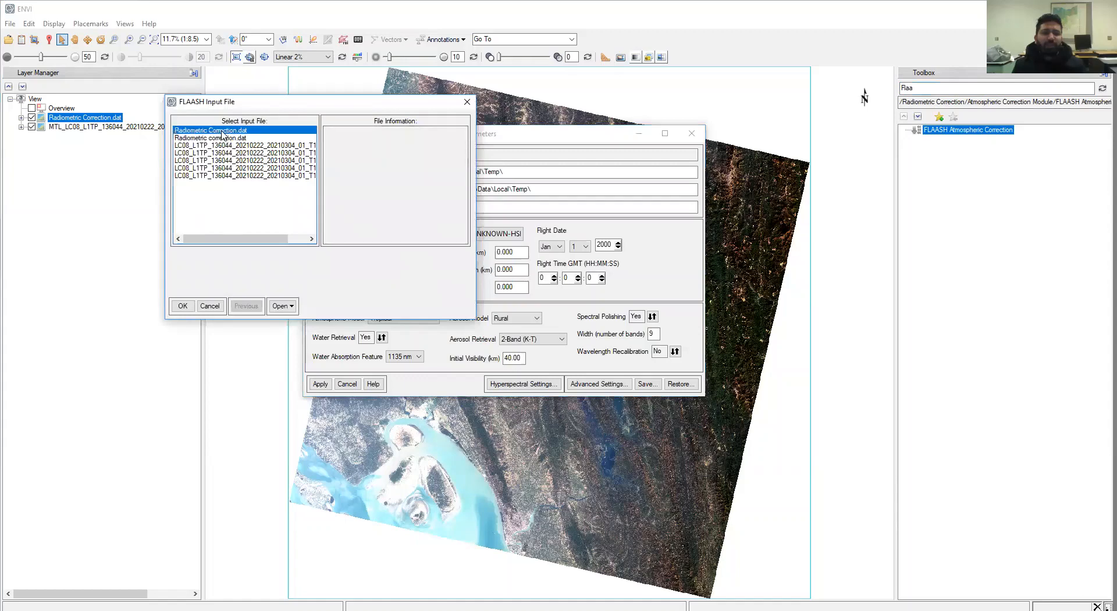
{"action": "left_click", "coordinate": [179, 303]}
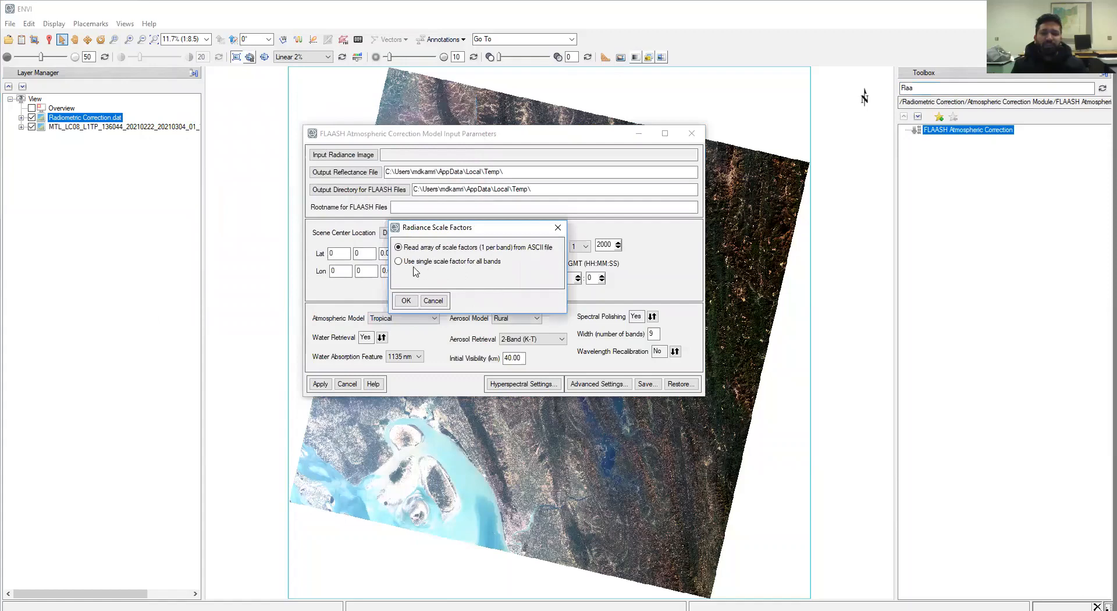
{"action": "left_click", "coordinate": [398, 262]}
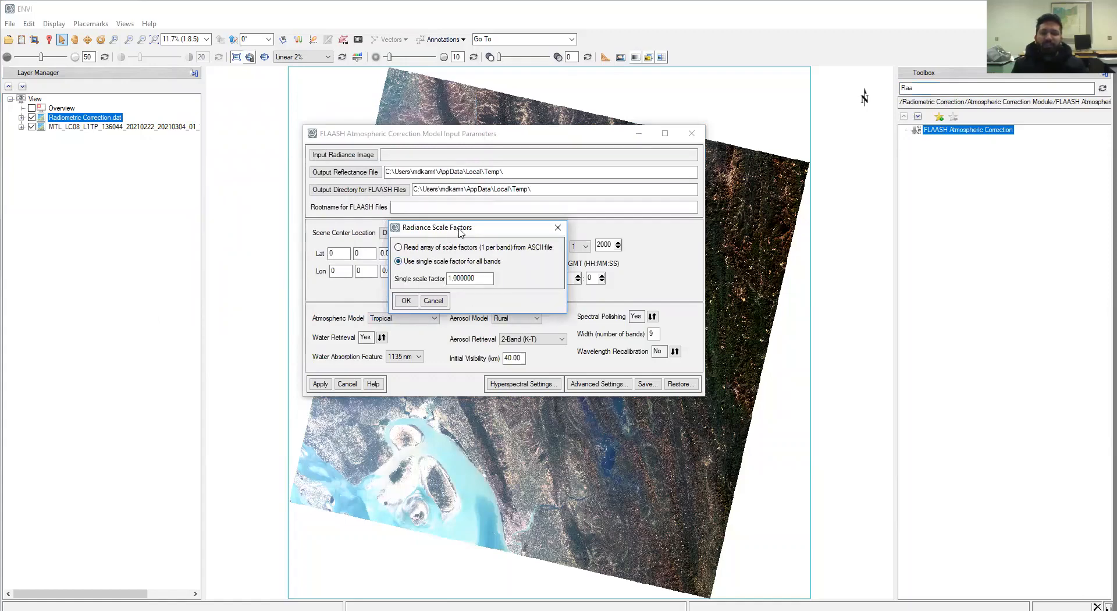
{"action": "left_click_drag", "start_coordinate": [461, 233], "coordinate": [777, 218]}
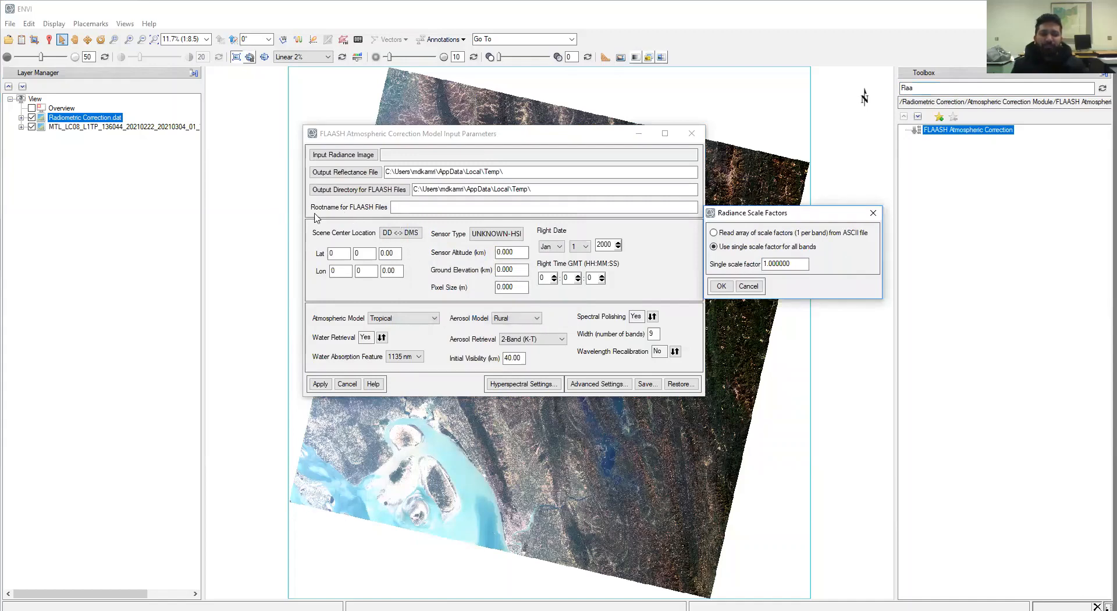
{"action": "left_click", "coordinate": [721, 288]}
Set the output reflectance file to Flaashcorrection in the Desktop's New folder
{"action": "left_click", "coordinate": [349, 172]}
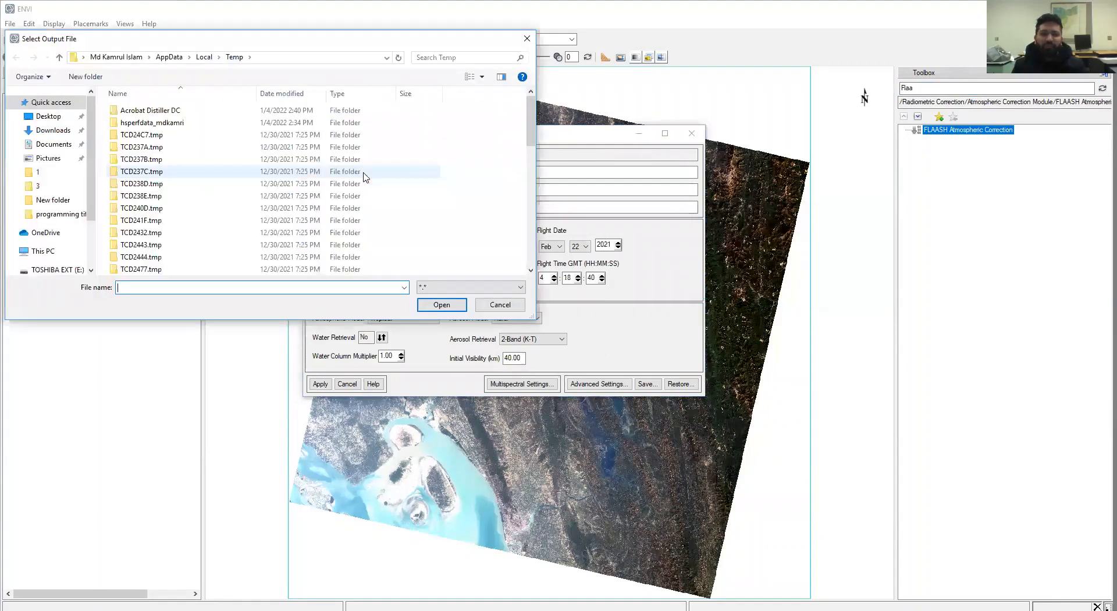
{"action": "left_click", "coordinate": [52, 200]}
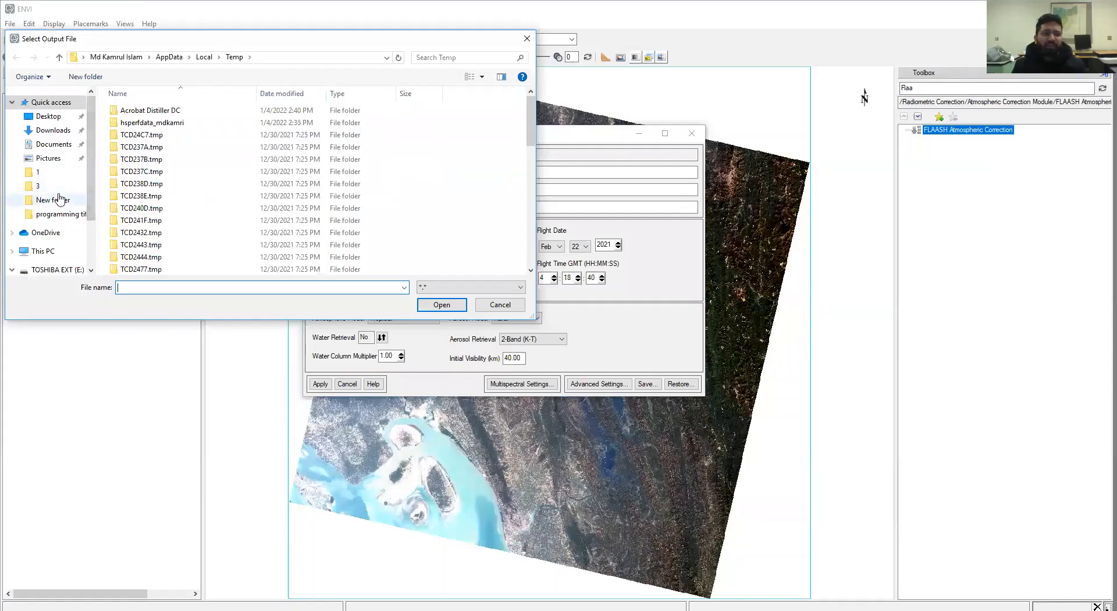
{"action": "scroll", "coordinate": [280, 221], "scroll_direction": "down", "scroll_amount": 5}
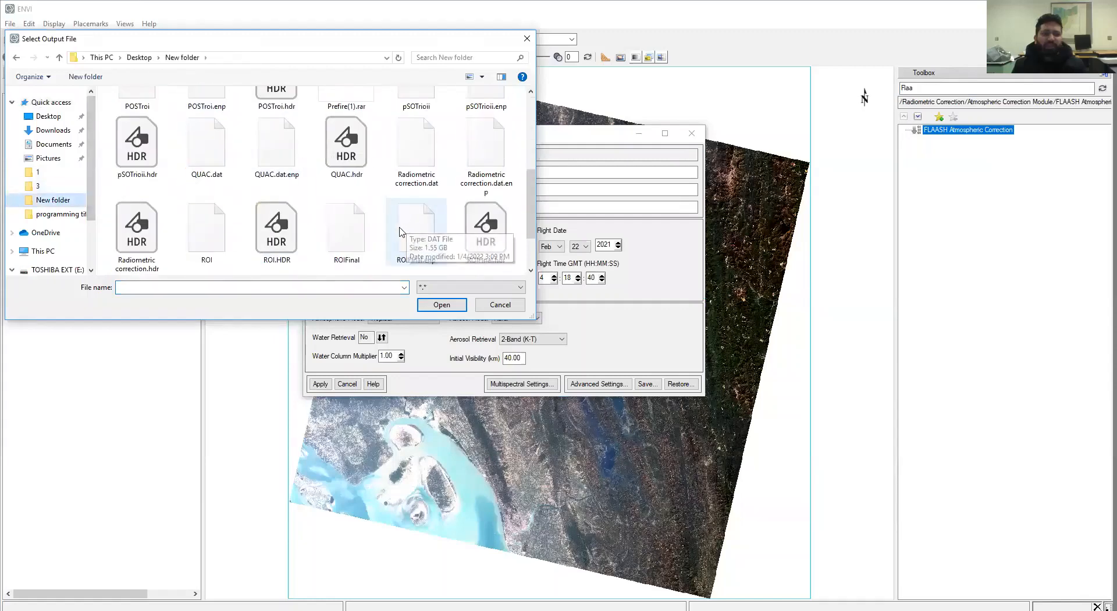
{"action": "scroll", "coordinate": [399, 234], "scroll_direction": "down", "scroll_amount": 1}
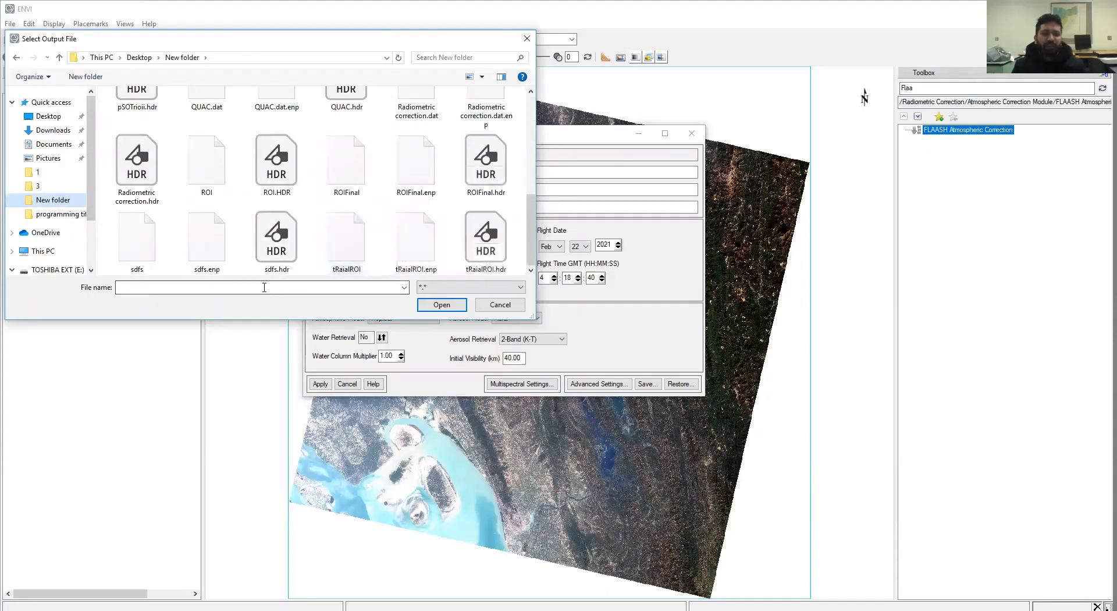
{"action": "left_click", "coordinate": [264, 288]}
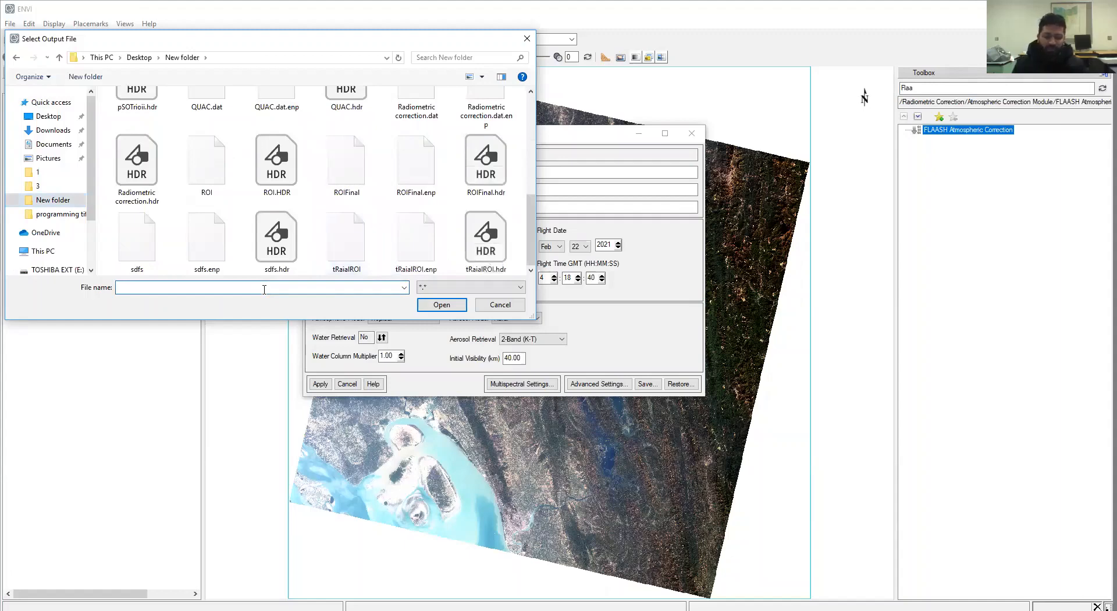
{"action": "type", "text": "Flaashcorre"}
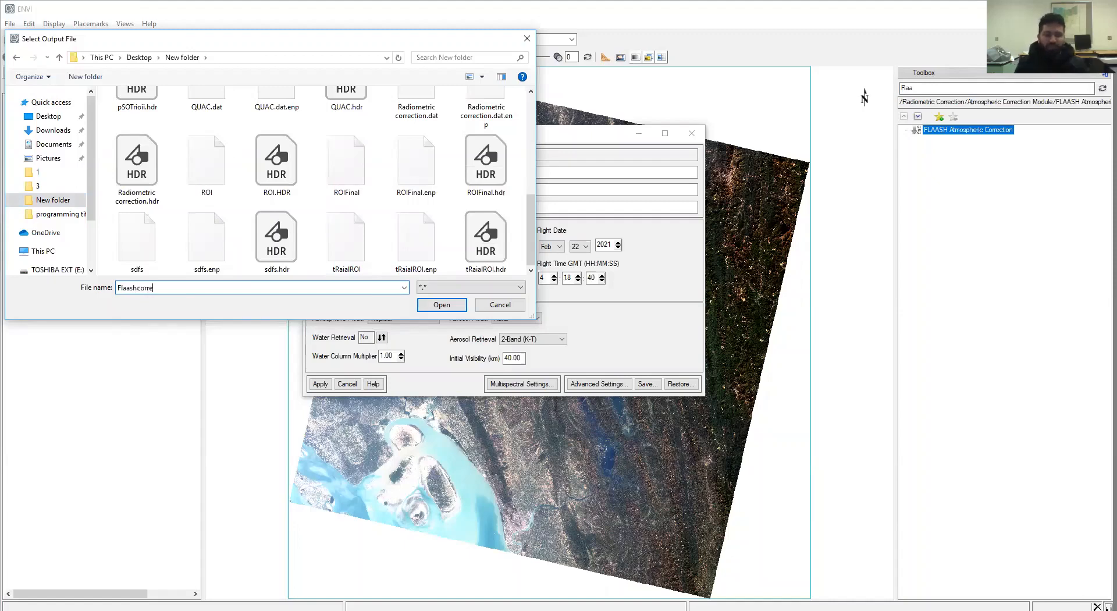
{"action": "type", "text": "ction"}
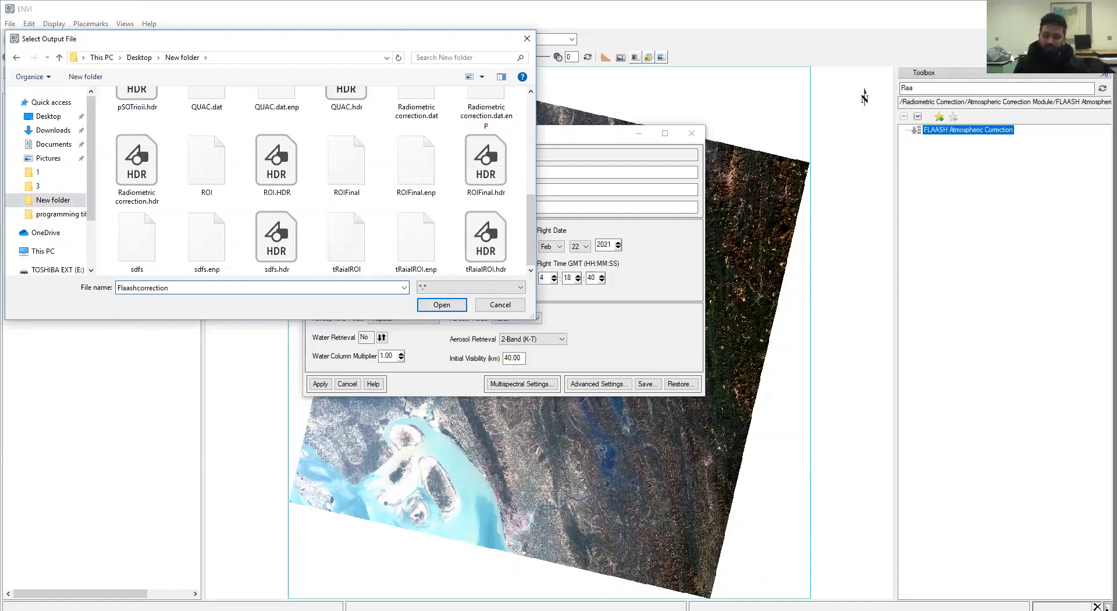
{"action": "left_click", "coordinate": [434, 305]}
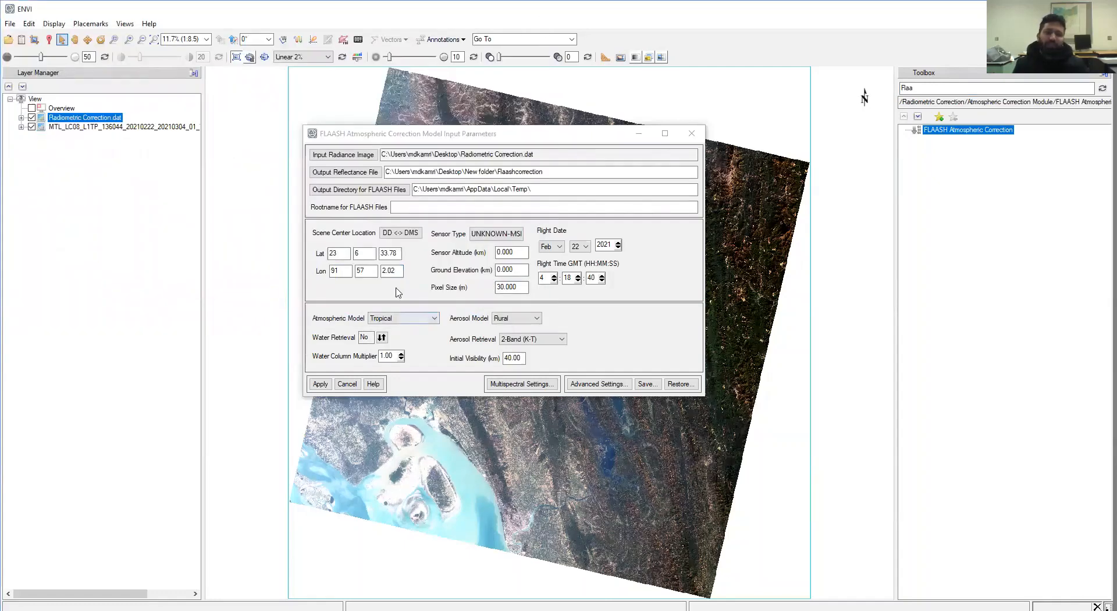
Set the output directory for the FLAASH files to New folder on the Desktop
{"action": "left_click", "coordinate": [345, 192]}
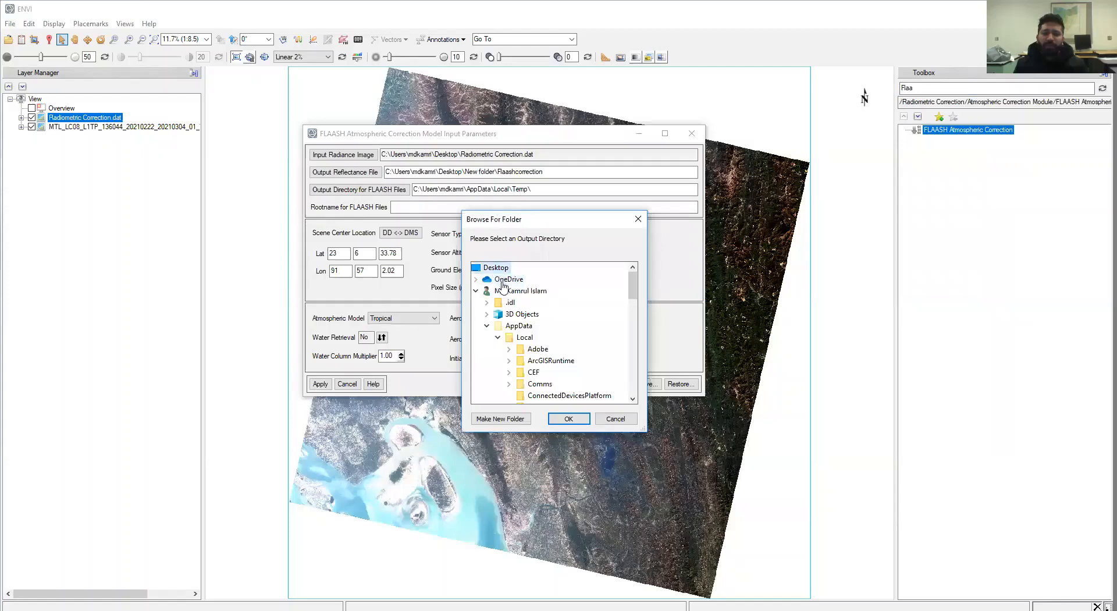
{"action": "scroll", "coordinate": [585, 334], "scroll_direction": "down", "scroll_amount": 5}
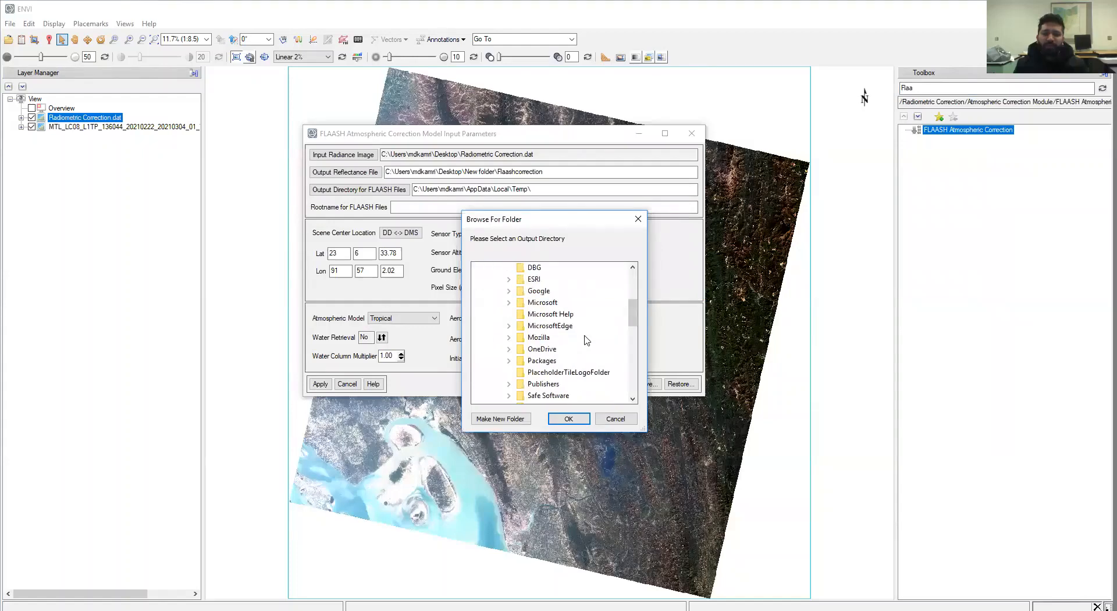
{"action": "scroll", "coordinate": [579, 317], "scroll_direction": "up", "scroll_amount": 5}
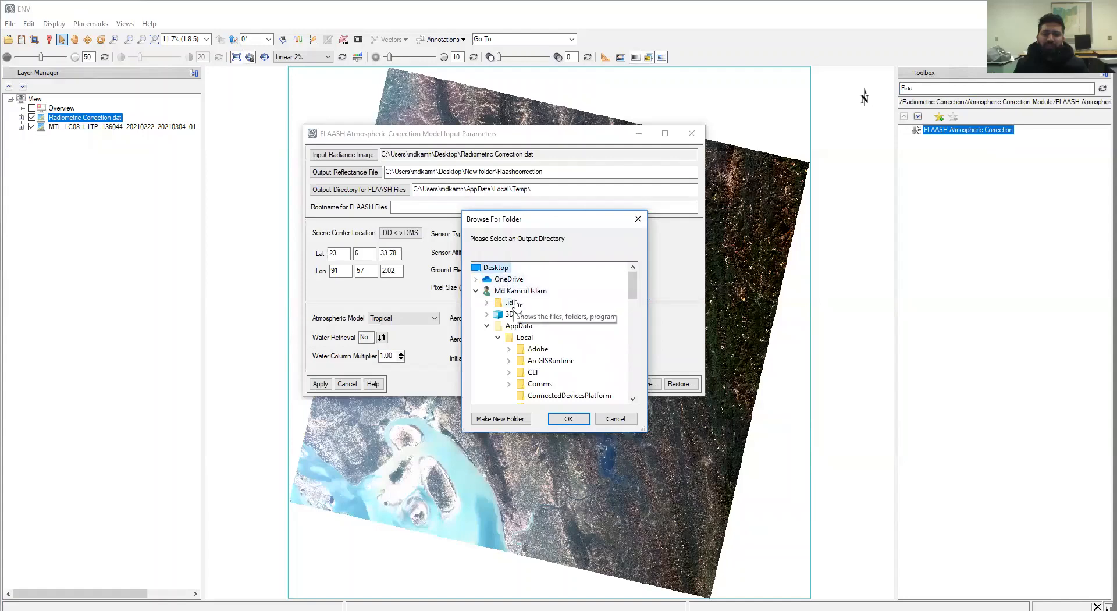
{"action": "scroll", "coordinate": [571, 319], "scroll_direction": "down", "scroll_amount": 4}
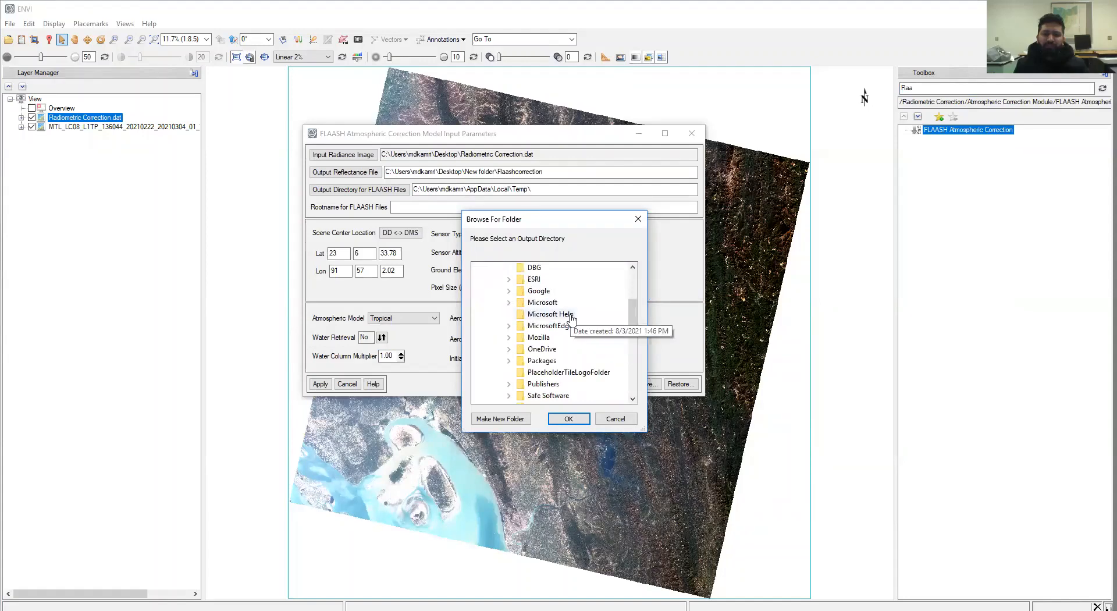
{"action": "scroll", "coordinate": [569, 317], "scroll_direction": "down", "scroll_amount": 3}
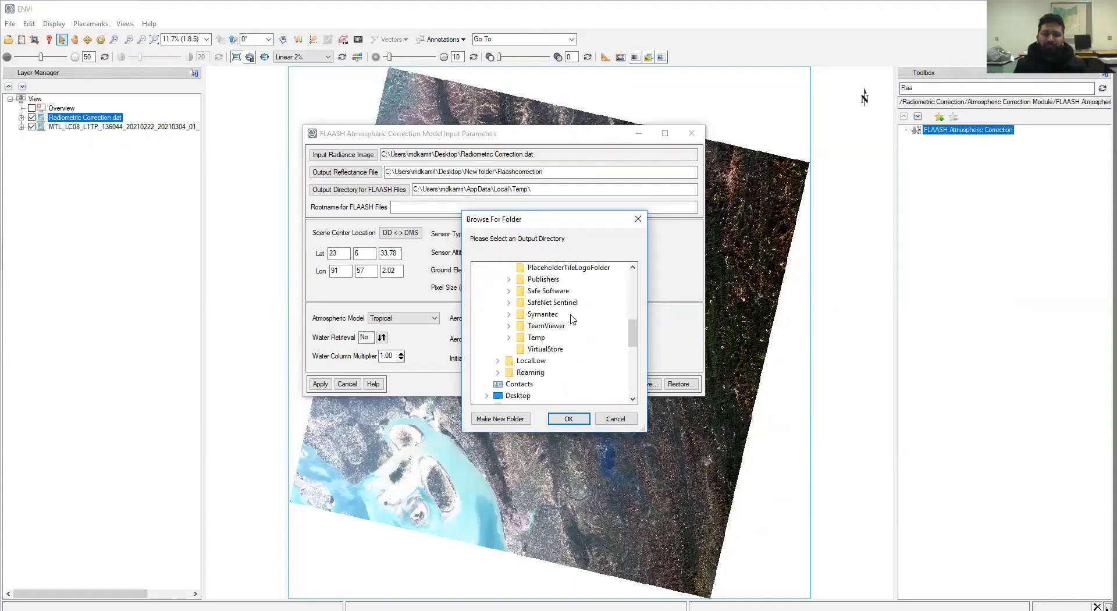
{"action": "left_click", "coordinate": [517, 395]}
{"action": "scroll", "coordinate": [621, 349], "scroll_direction": "down", "scroll_amount": 2}
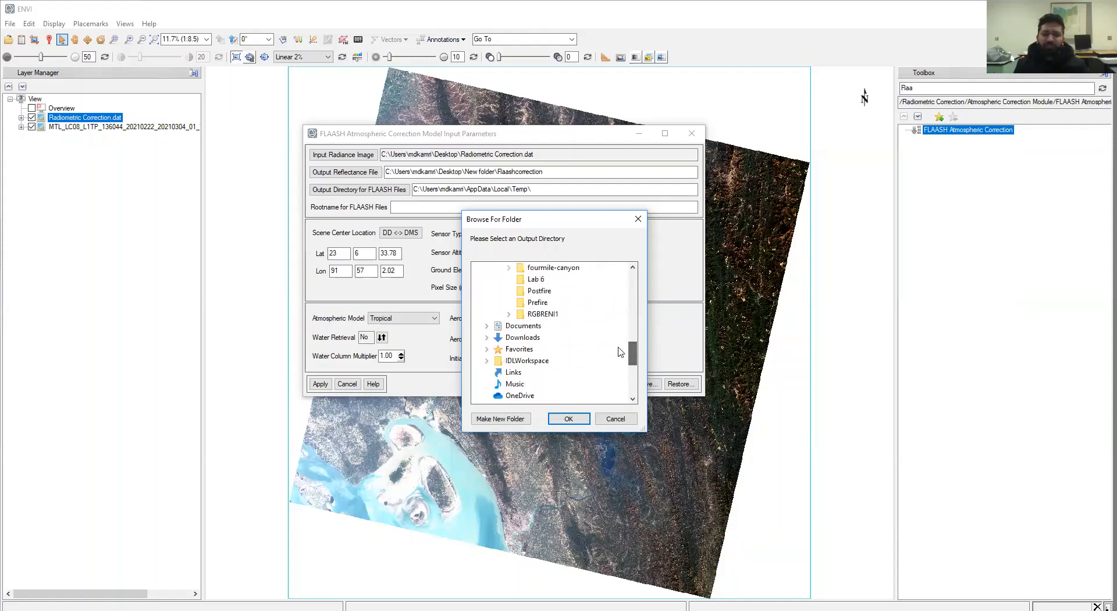
{"action": "scroll", "coordinate": [631, 343], "scroll_direction": "up", "scroll_amount": 2}
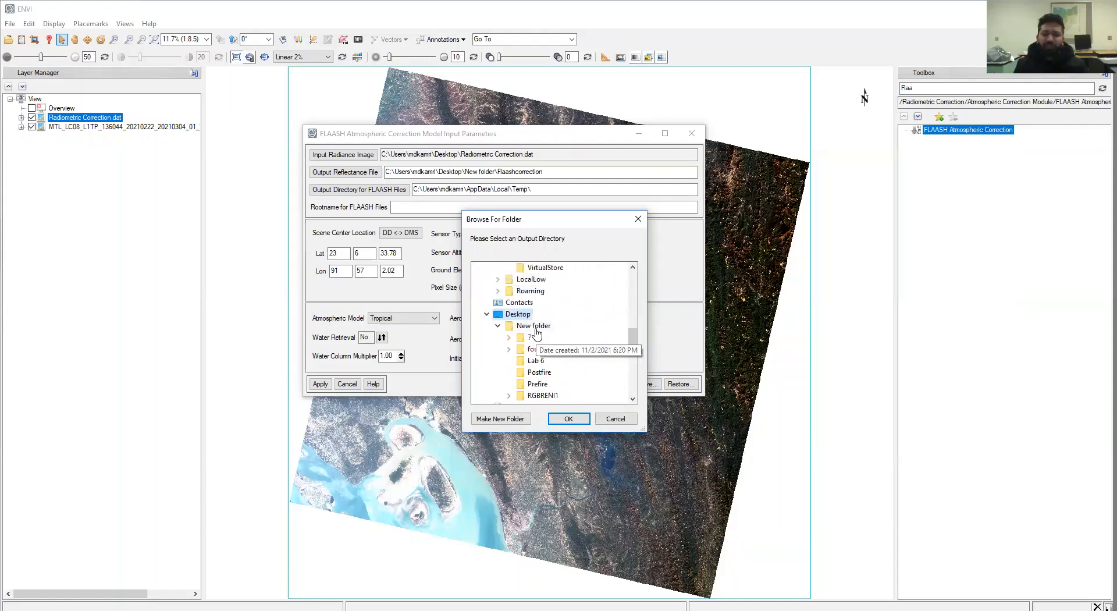
{"action": "left_click", "coordinate": [536, 330]}
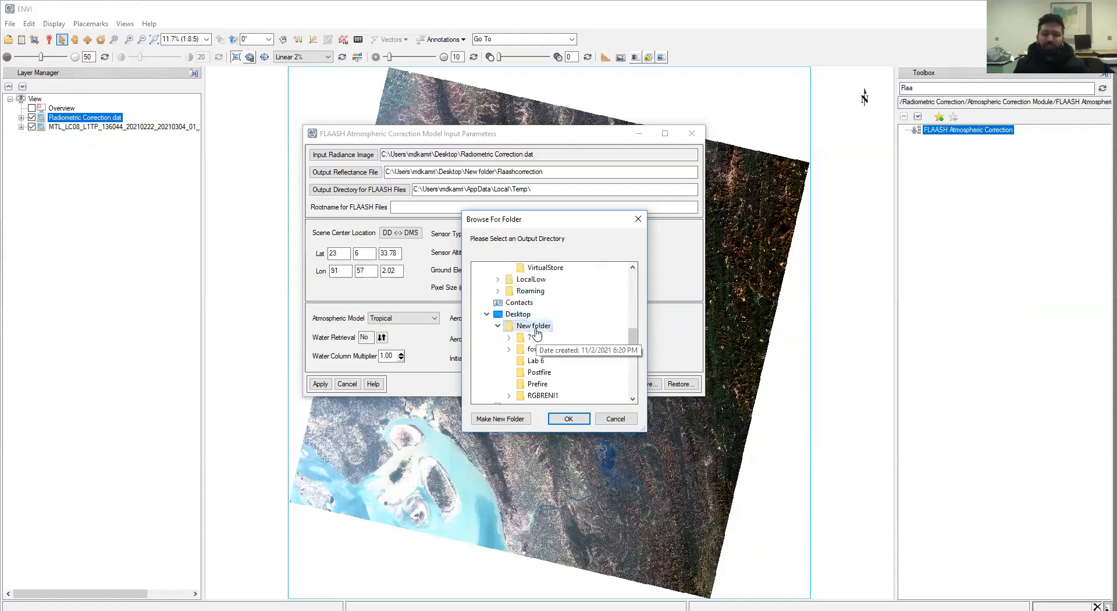
{"action": "left_click", "coordinate": [561, 421]}
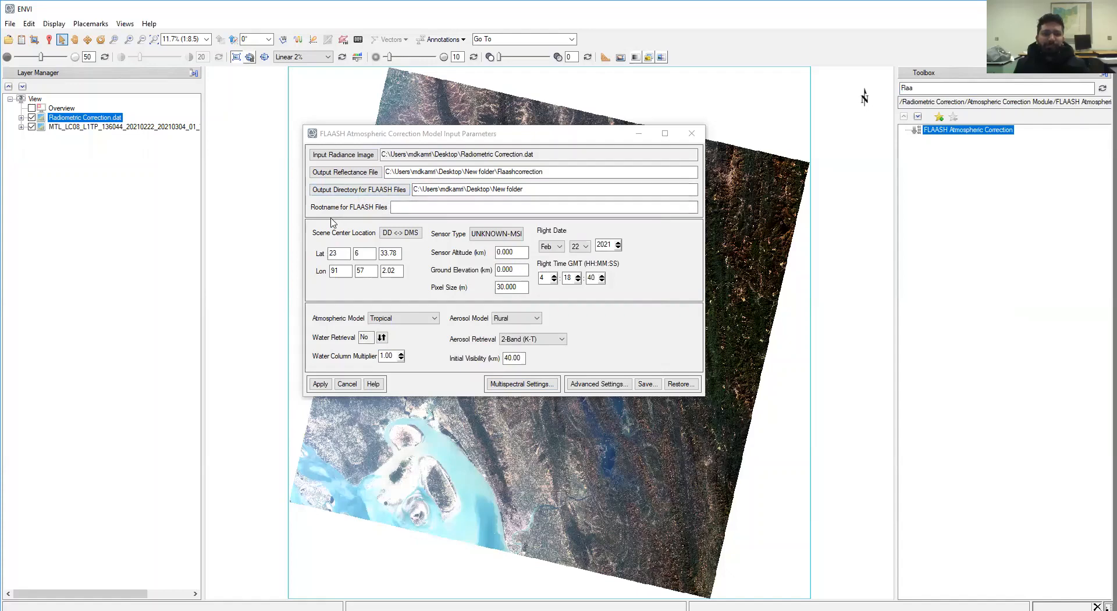
Enter Flaash as the rootname for the FLAASH files
{"action": "left_click", "coordinate": [420, 204]}
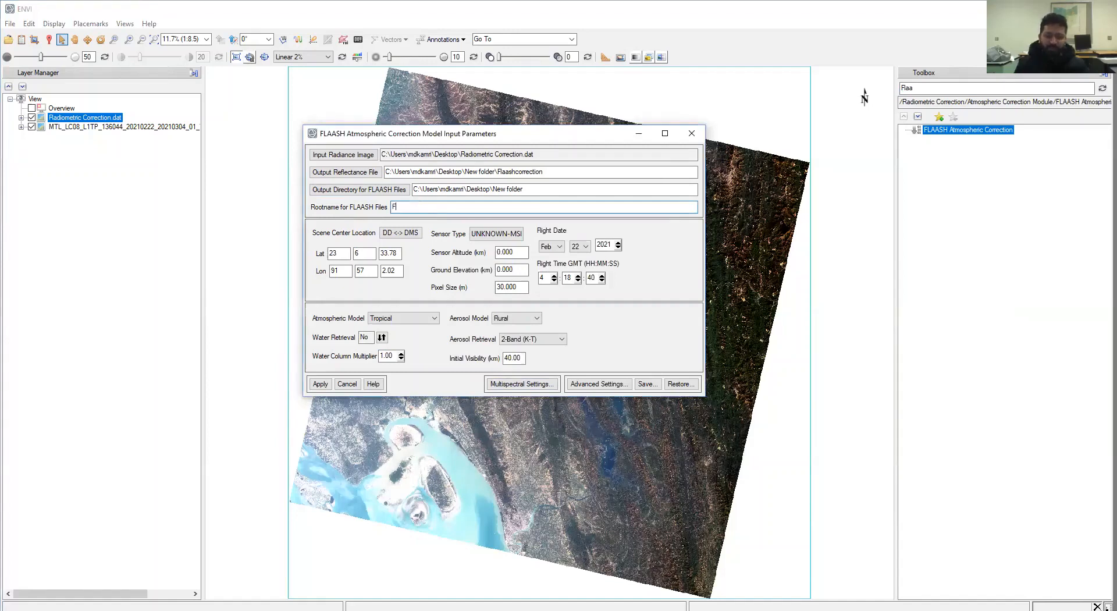
{"action": "type", "text": "Flas"}
{"action": "key", "text": "BackSpace"}
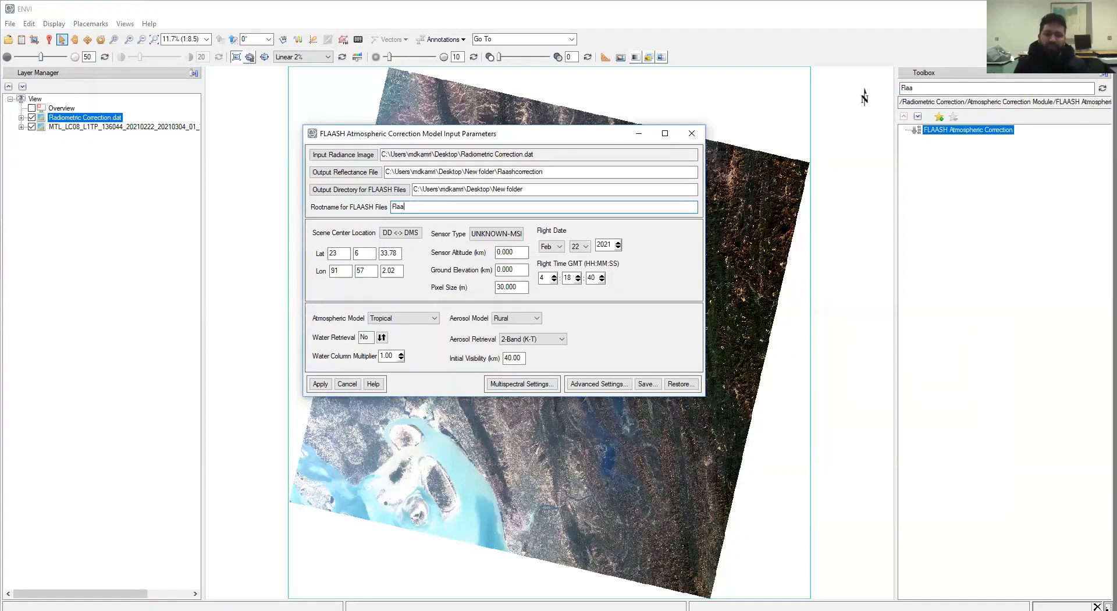
{"action": "type", "text": "SG="}
{"action": "key", "text": "BackSpace"}
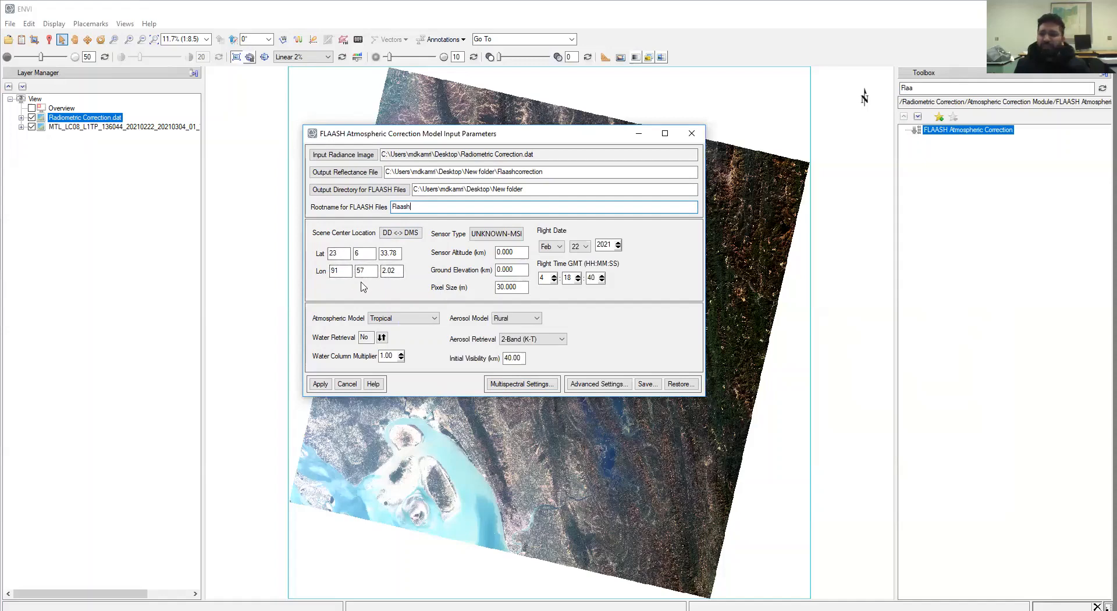
Set the sensor type to the multispectral Landsat-8 OLI
{"action": "left_click", "coordinate": [497, 235]}
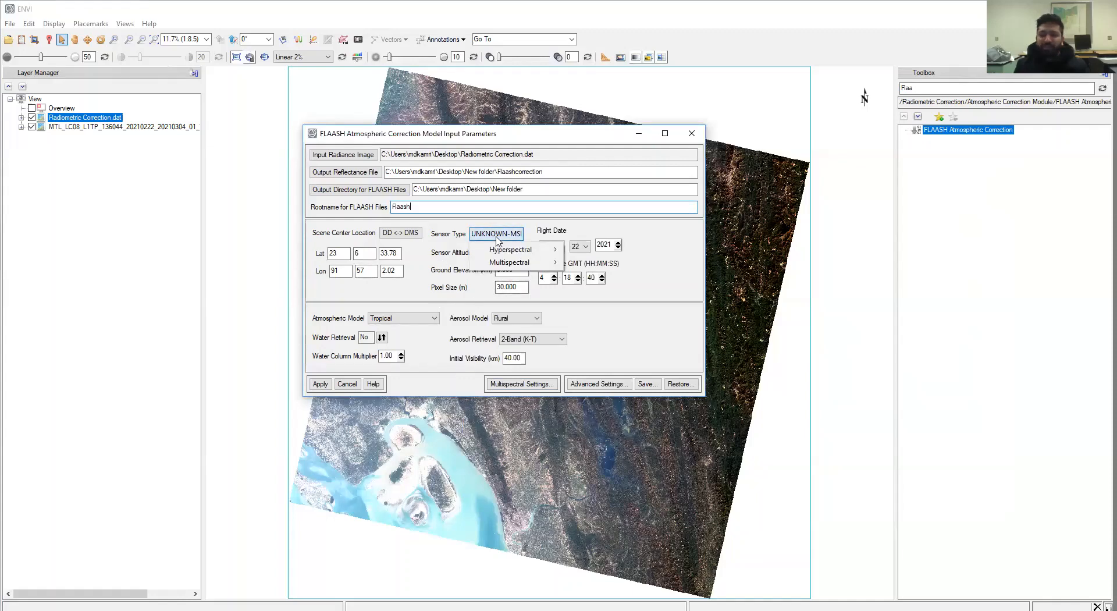
{"action": "mouse_move", "coordinate": [497, 264]}
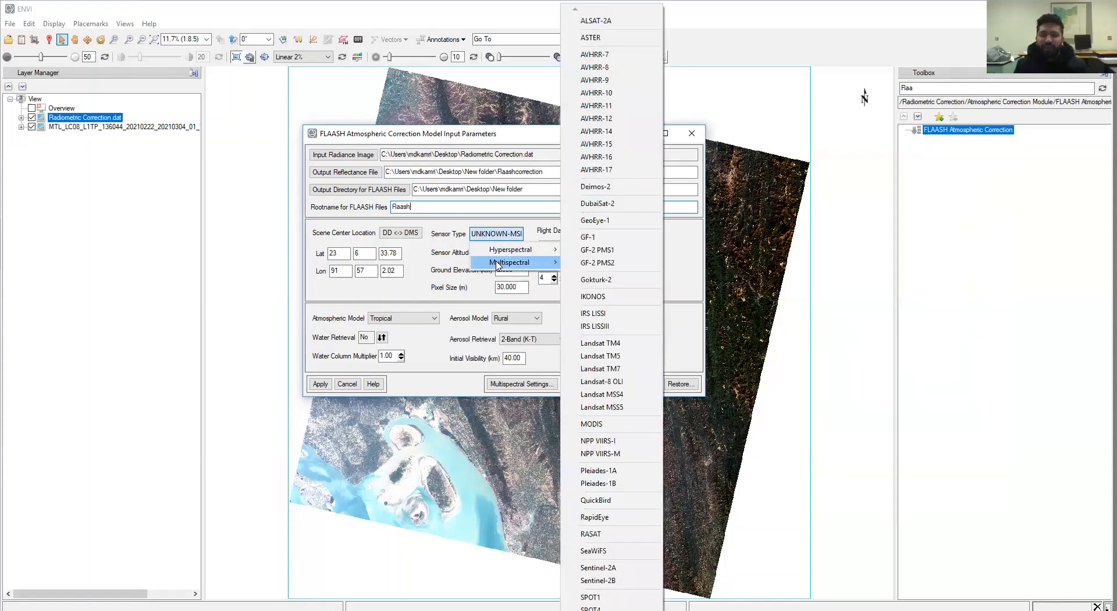
{"action": "left_click", "coordinate": [625, 382]}
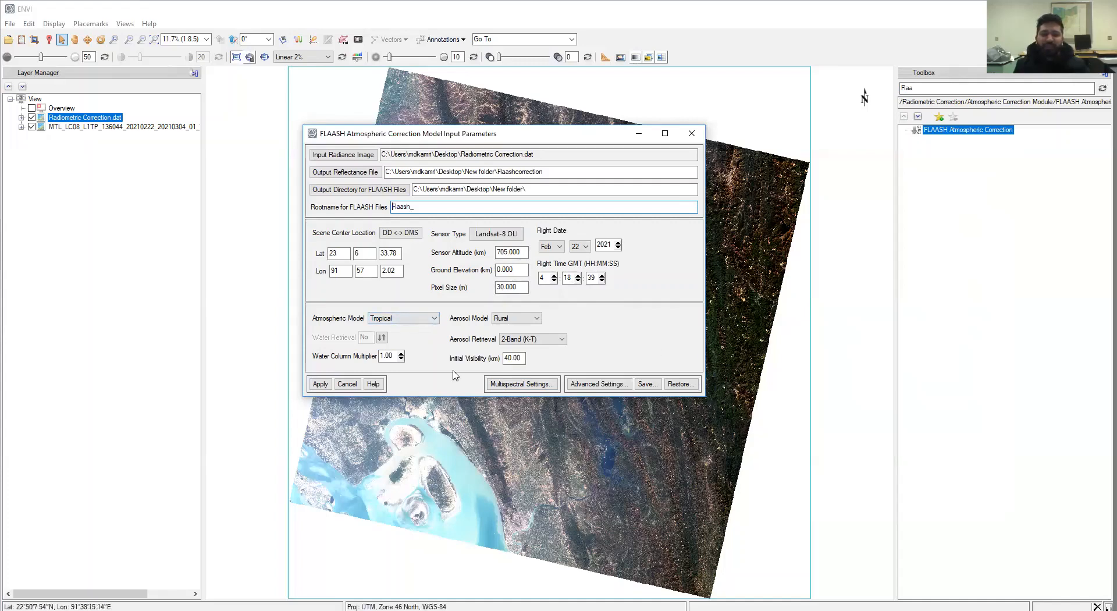
Select the Tropical atmospheric model and set the aerosol model to Urban
{"action": "left_click", "coordinate": [432, 319]}
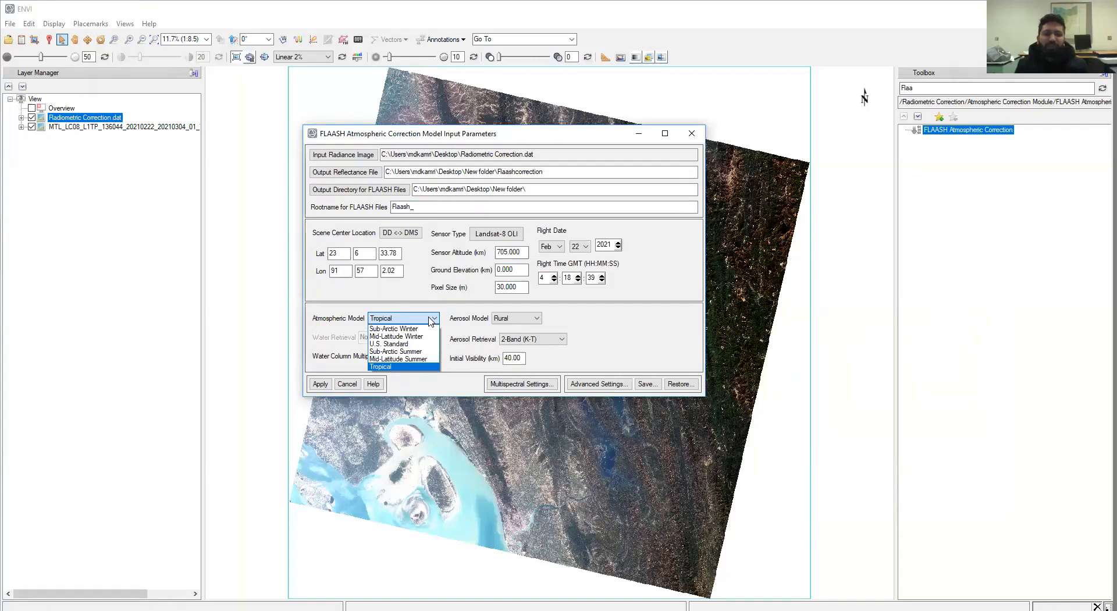
{"action": "left_click", "coordinate": [431, 321]}
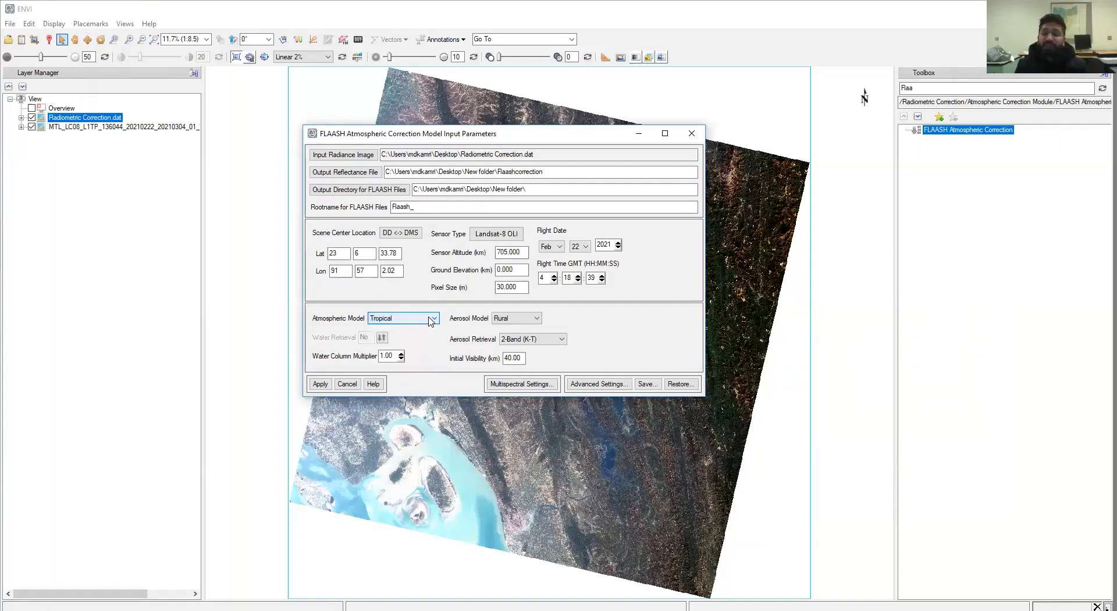
{"action": "left_click", "coordinate": [431, 321]}
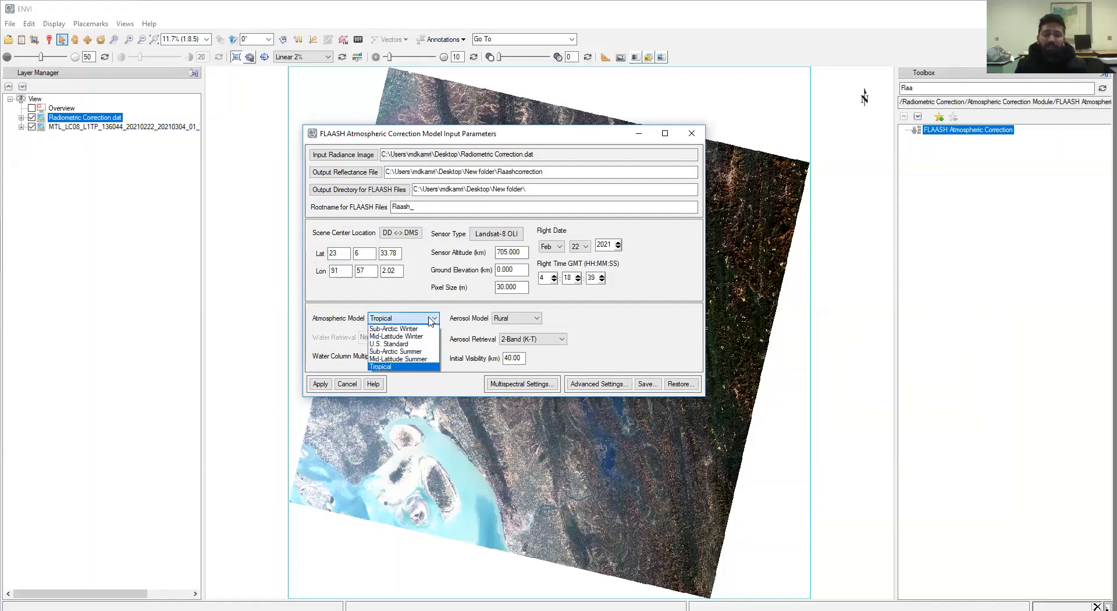
{"action": "left_click", "coordinate": [396, 367]}
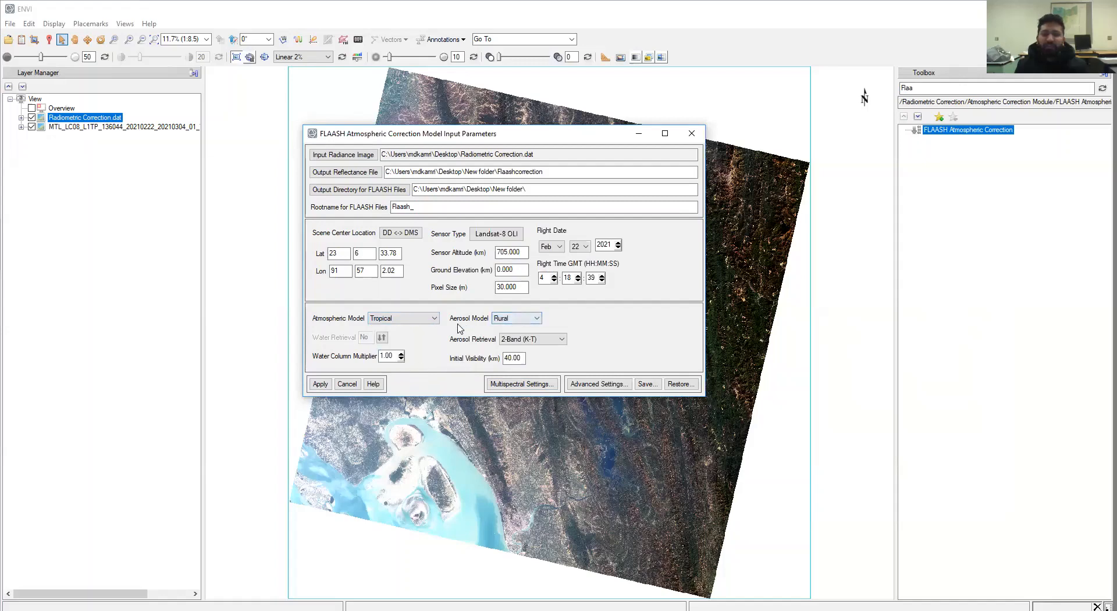
{"action": "left_click", "coordinate": [531, 319]}
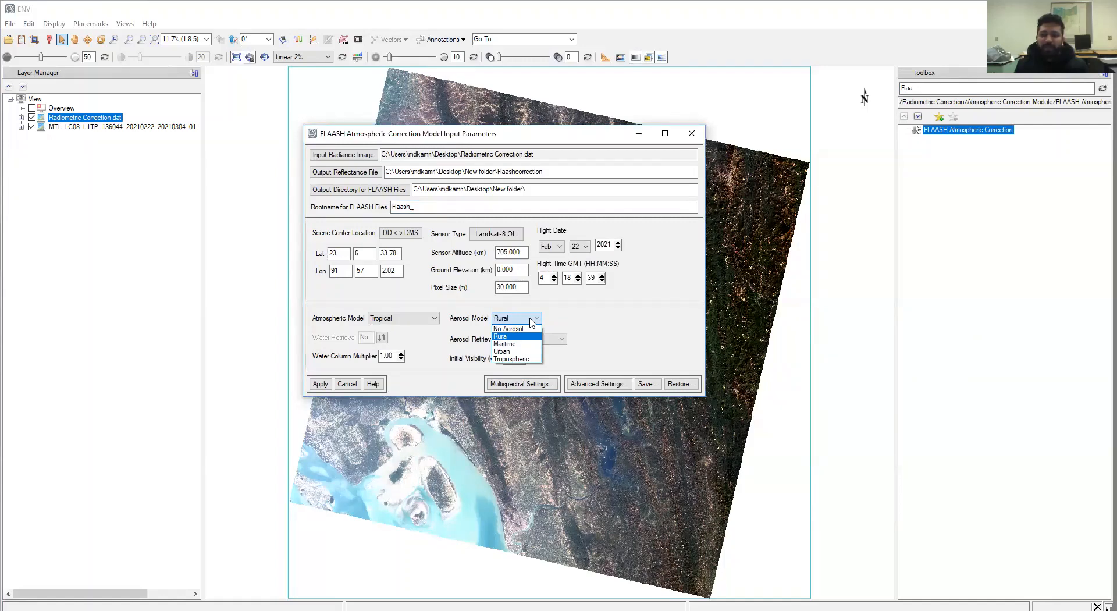
{"action": "left_click", "coordinate": [514, 351]}
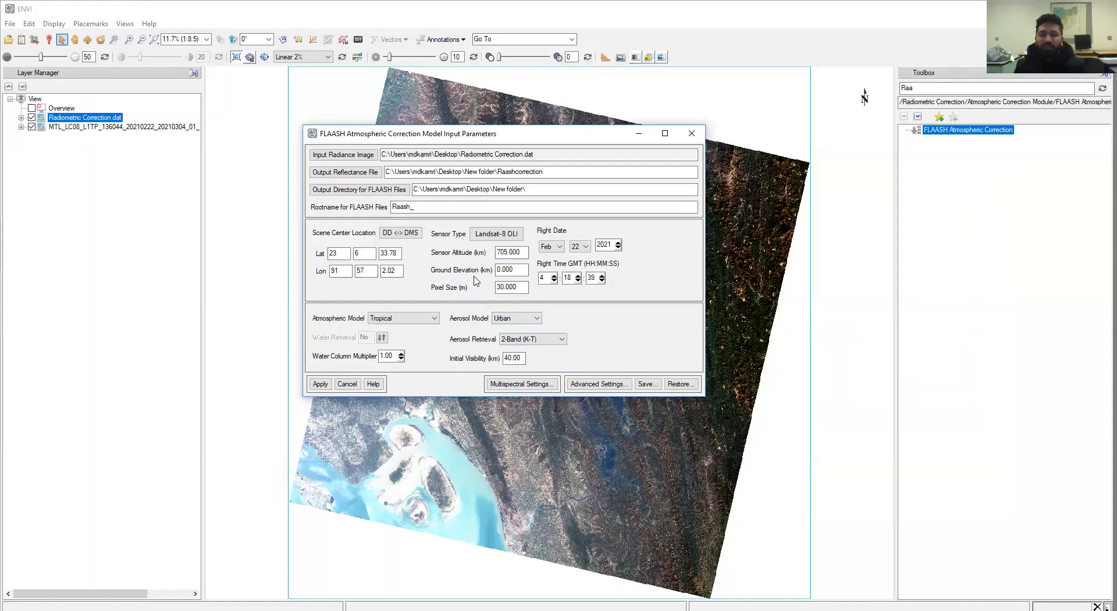
Set the ground elevation to 0.027 km and choose 2-Band (K-T) as the aerosol retrieval method
{"action": "left_click", "coordinate": [528, 270]}
{"action": "key", "text": "BackSpace"}
{"action": "left_click", "coordinate": [534, 343]}
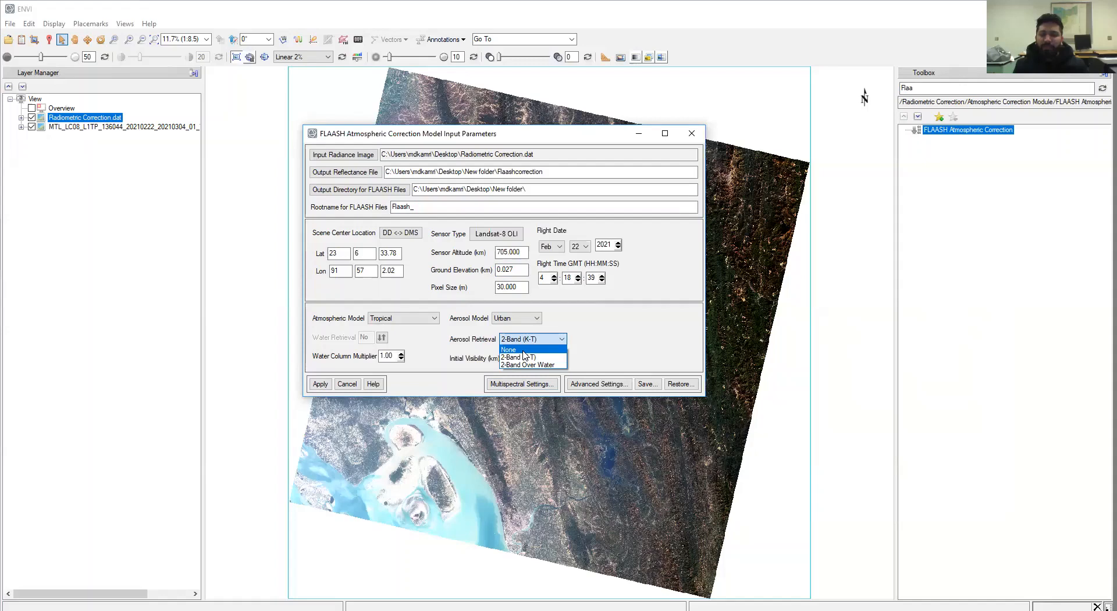
{"action": "left_click", "coordinate": [528, 357]}
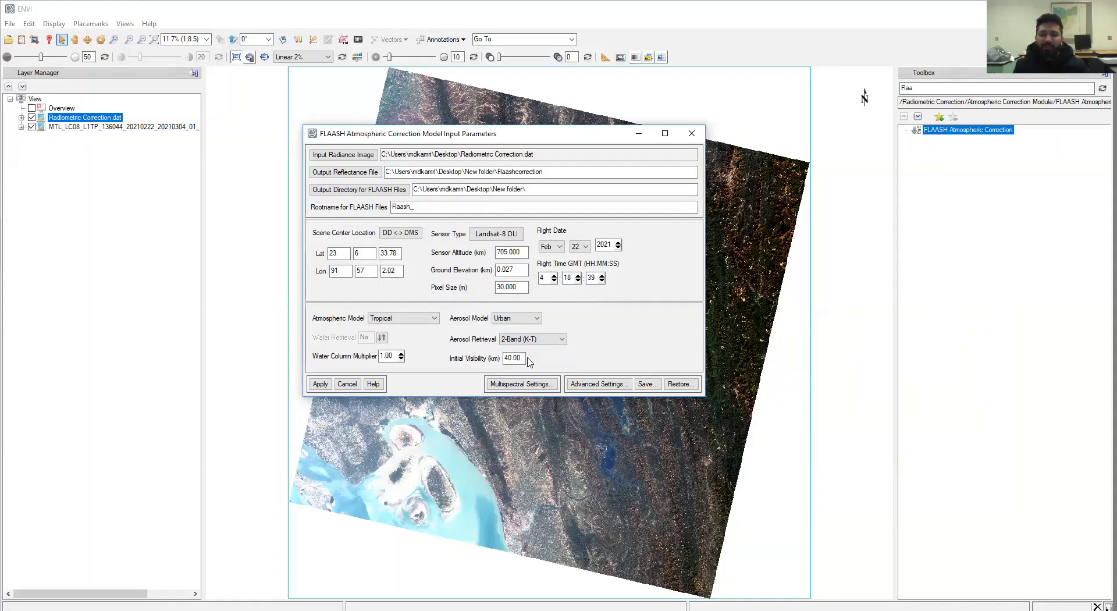
Try 2-Band Over Water as the aerosol retrieval method, viewing the multispectral settings before and after the change
{"action": "left_click", "coordinate": [526, 385]}
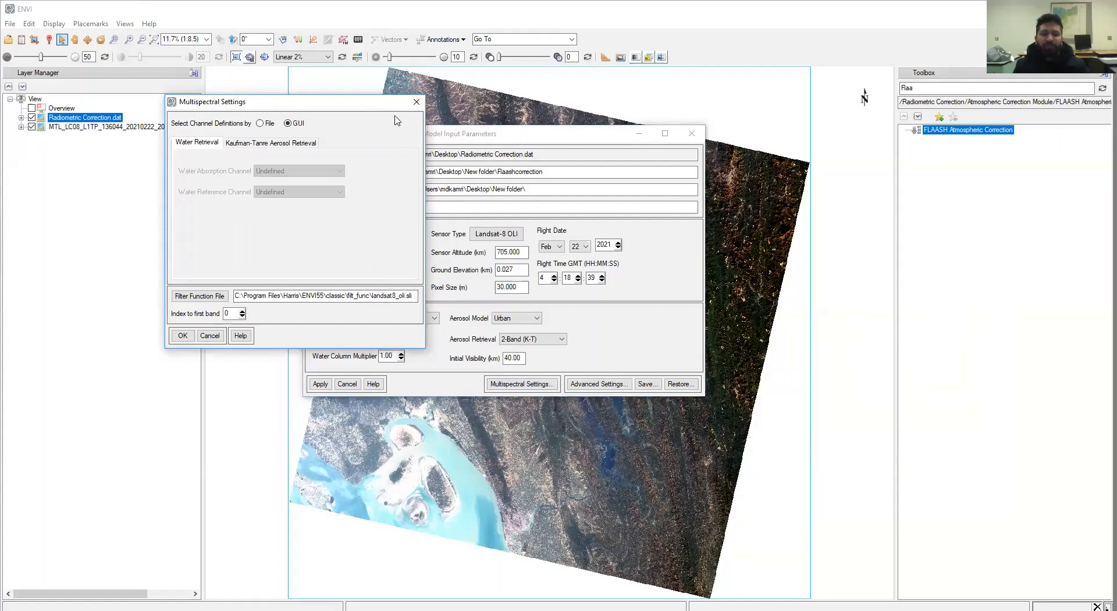
{"action": "left_click", "coordinate": [417, 102]}
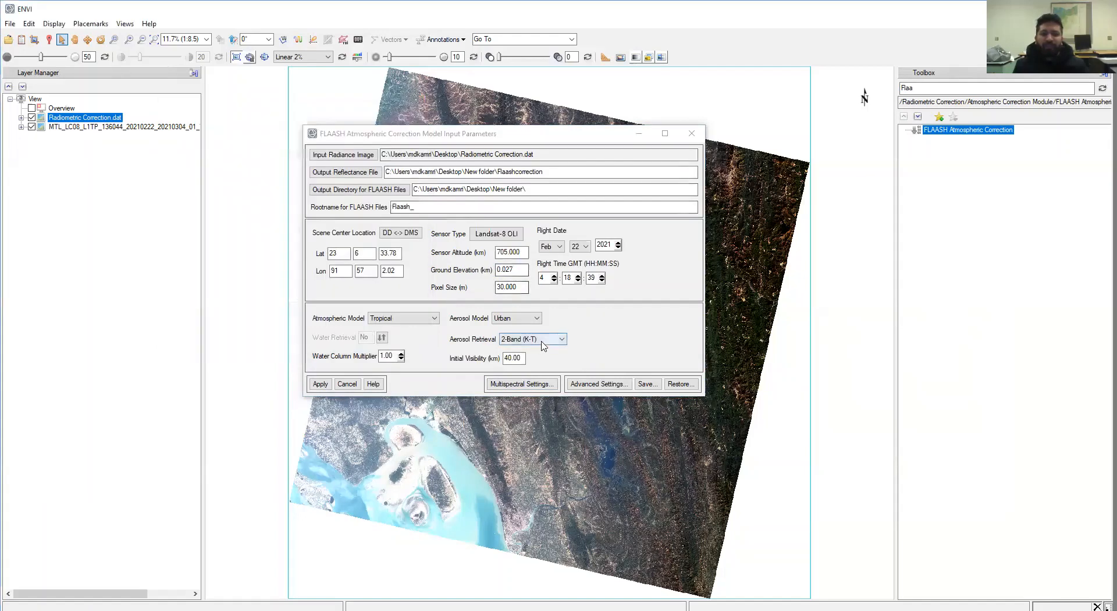
{"action": "left_click", "coordinate": [533, 339]}
{"action": "left_click", "coordinate": [537, 365]}
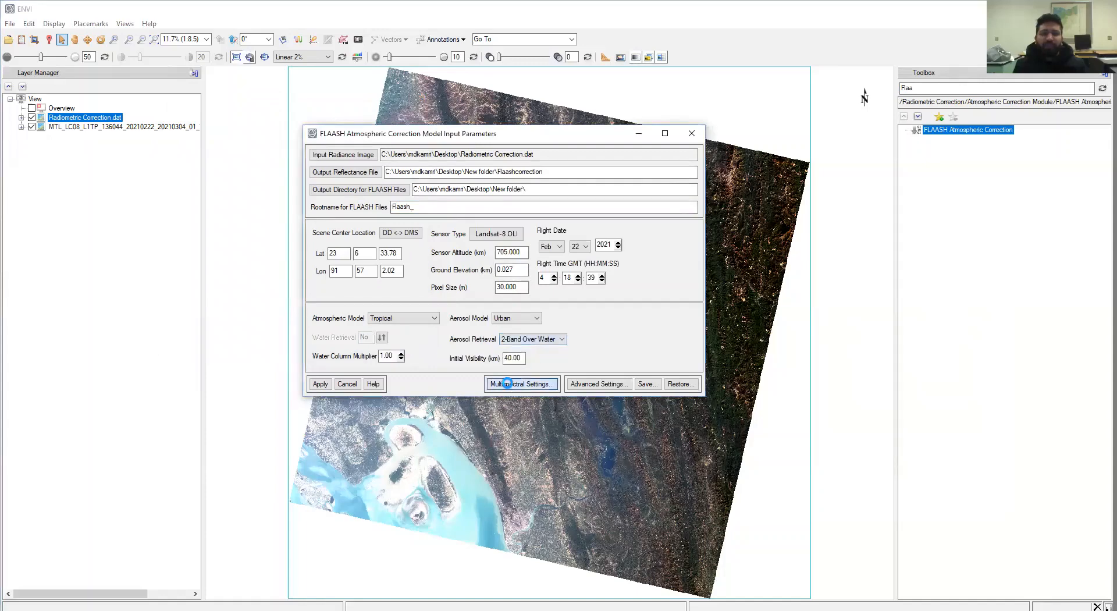
{"action": "left_click", "coordinate": [522, 384]}
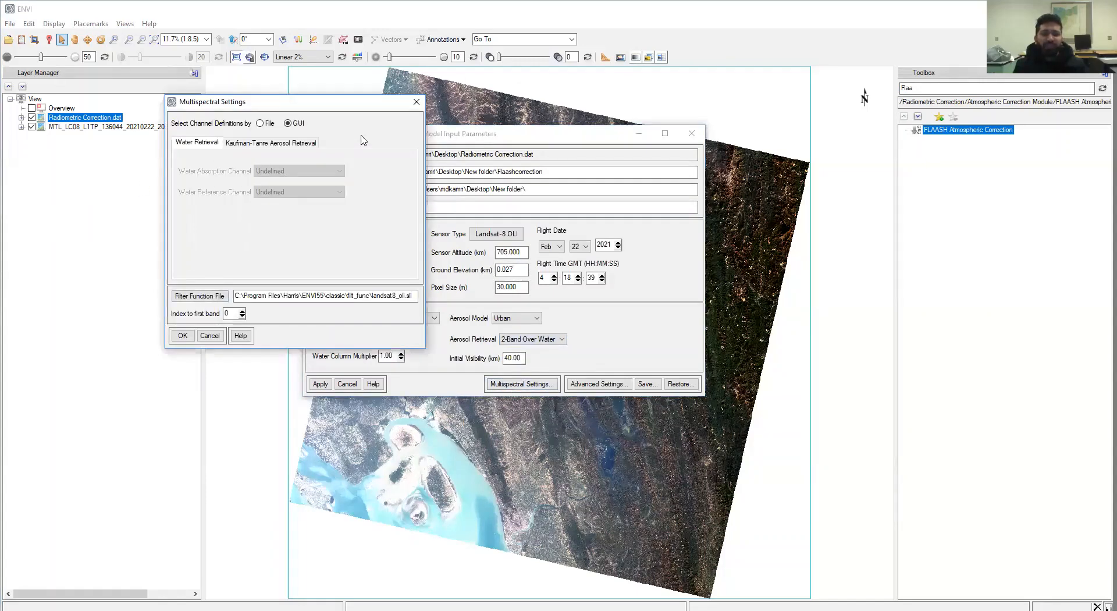
{"action": "left_click", "coordinate": [417, 103]}
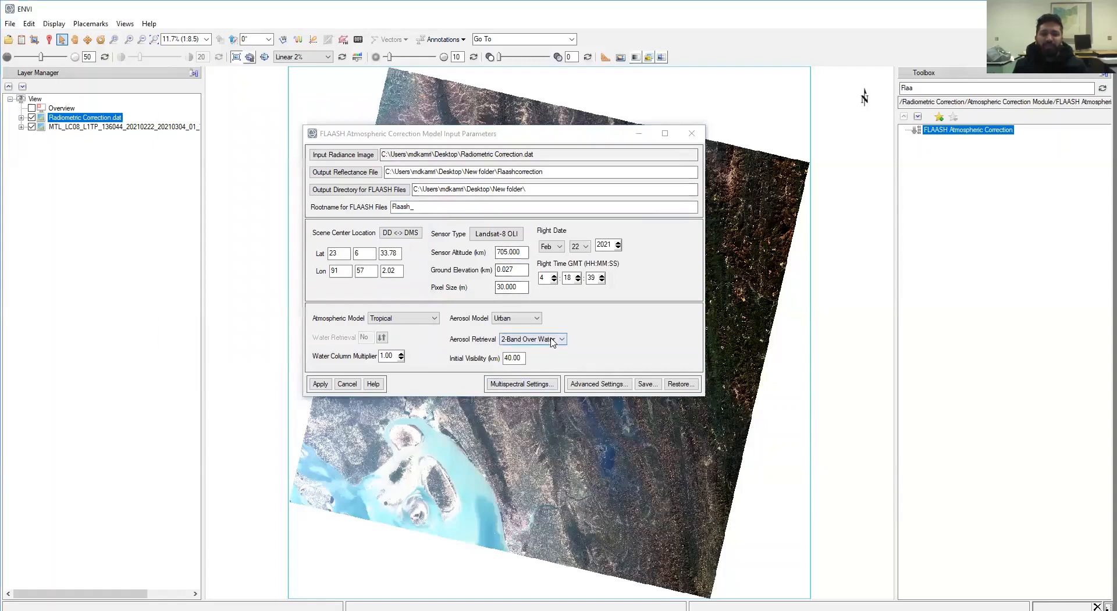
Try None as the aerosol retrieval method and view the FLAASH advanced settings without changing them
{"action": "left_click", "coordinate": [554, 342]}
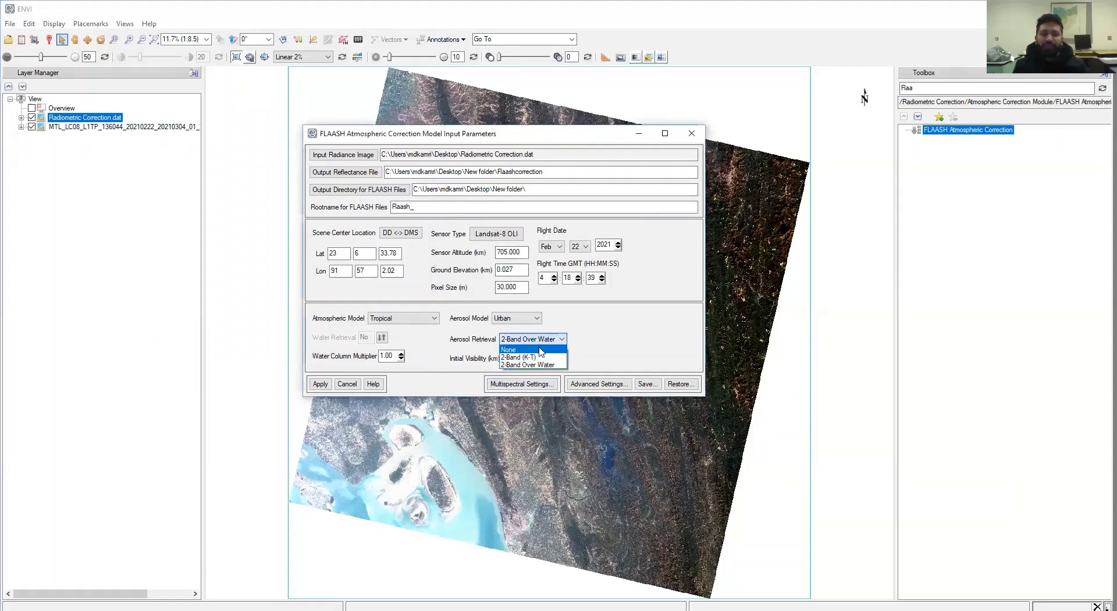
{"action": "left_click", "coordinate": [540, 350]}
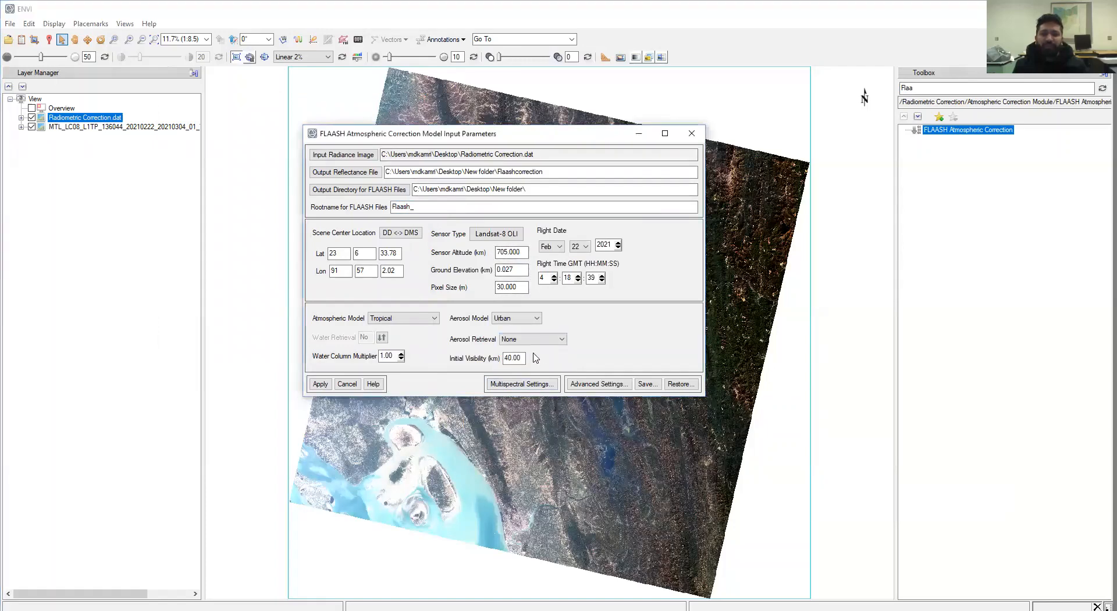
{"action": "left_click", "coordinate": [580, 385]}
{"action": "left_click", "coordinate": [509, 386]}
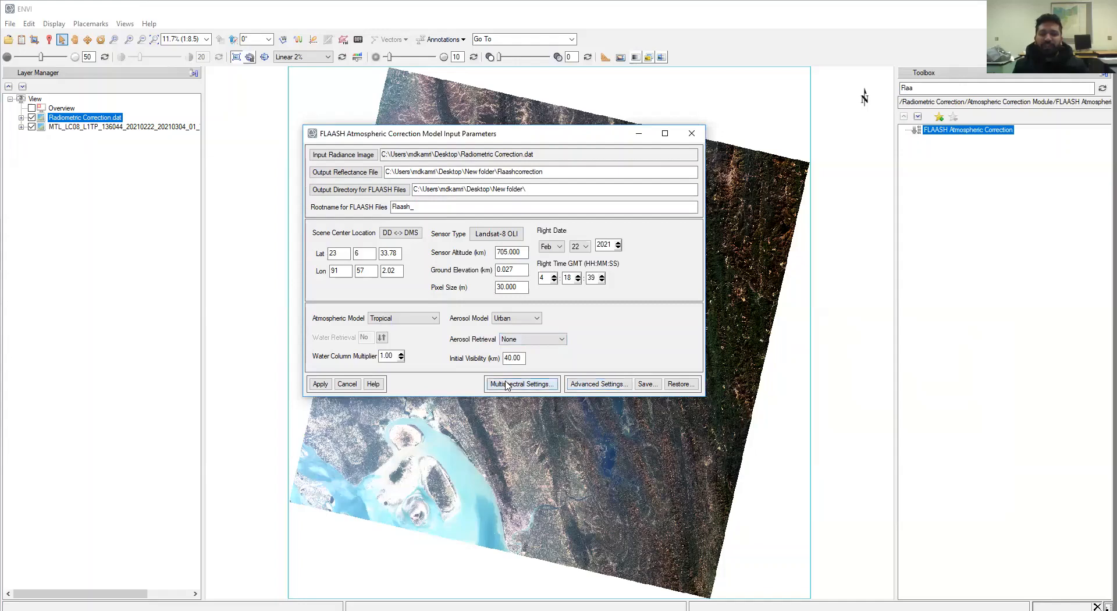
{"action": "left_click", "coordinate": [574, 387]}
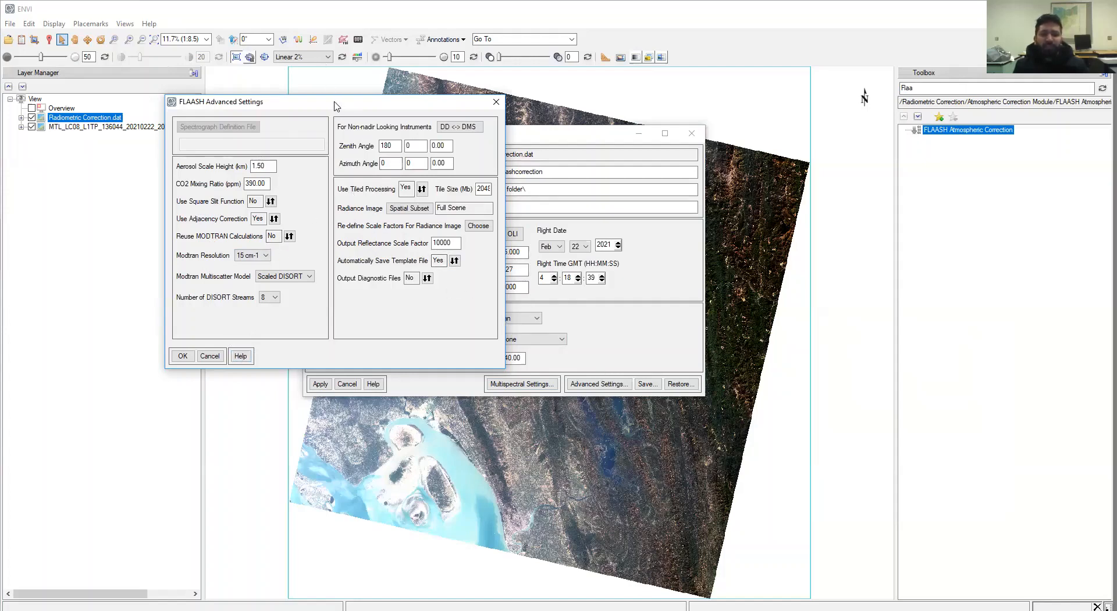
{"action": "left_click_drag", "start_coordinate": [335, 105], "coordinate": [270, 101]}
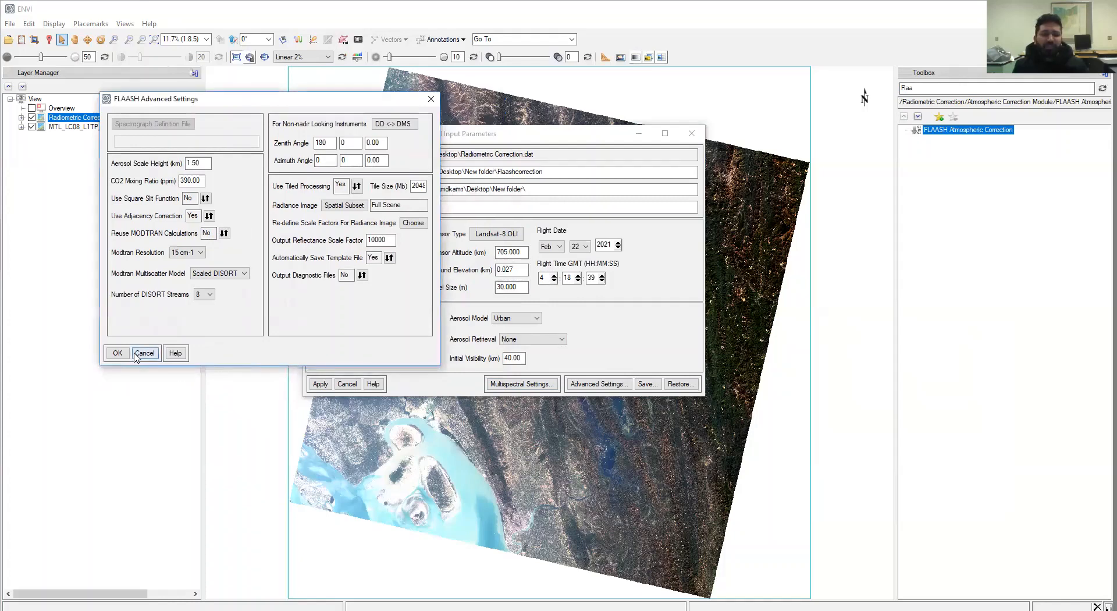
{"action": "left_click", "coordinate": [136, 353]}
Set the aerosol retrieval method back to 2-Band (K-T)
{"action": "left_click", "coordinate": [538, 339]}
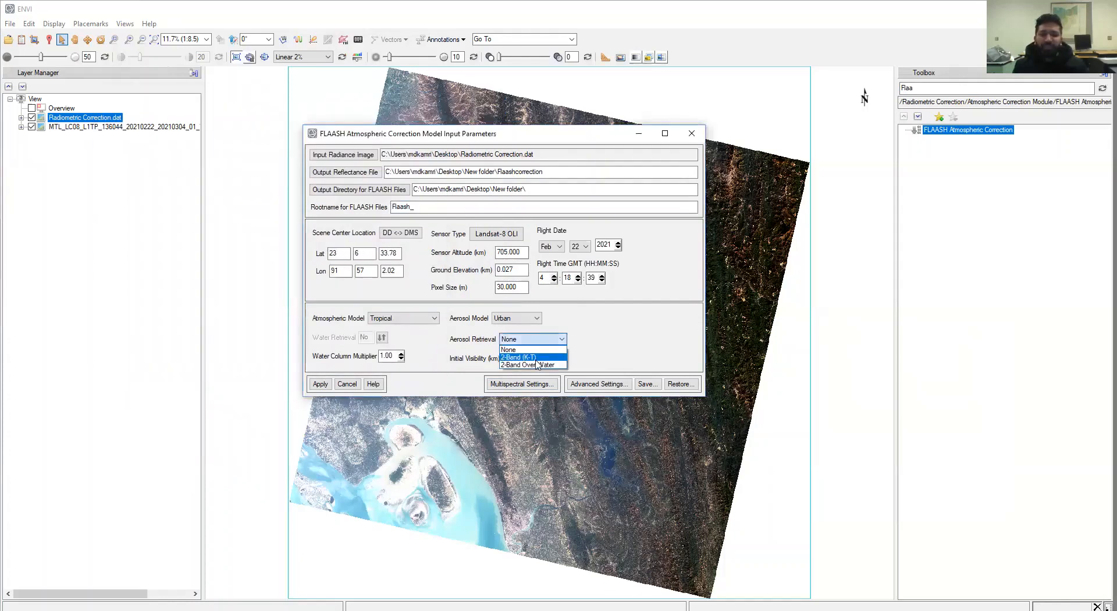
{"action": "left_click", "coordinate": [518, 356]}
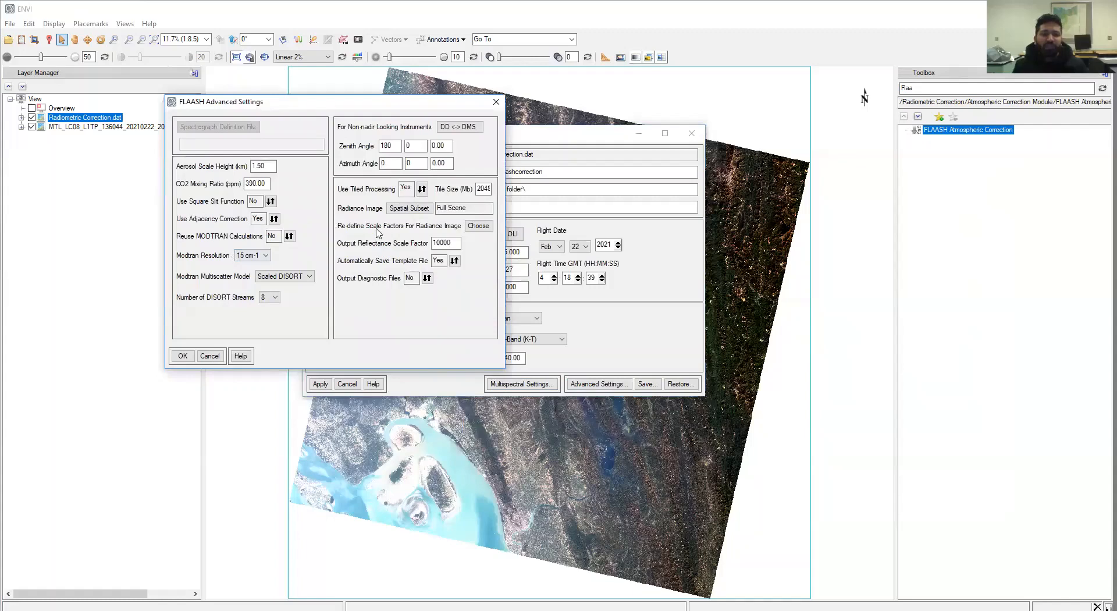
Leave the advanced settings unchanged, set the aerosol retrieval method to None and run the FLAASH atmospheric correction
{"action": "left_click", "coordinate": [493, 103]}
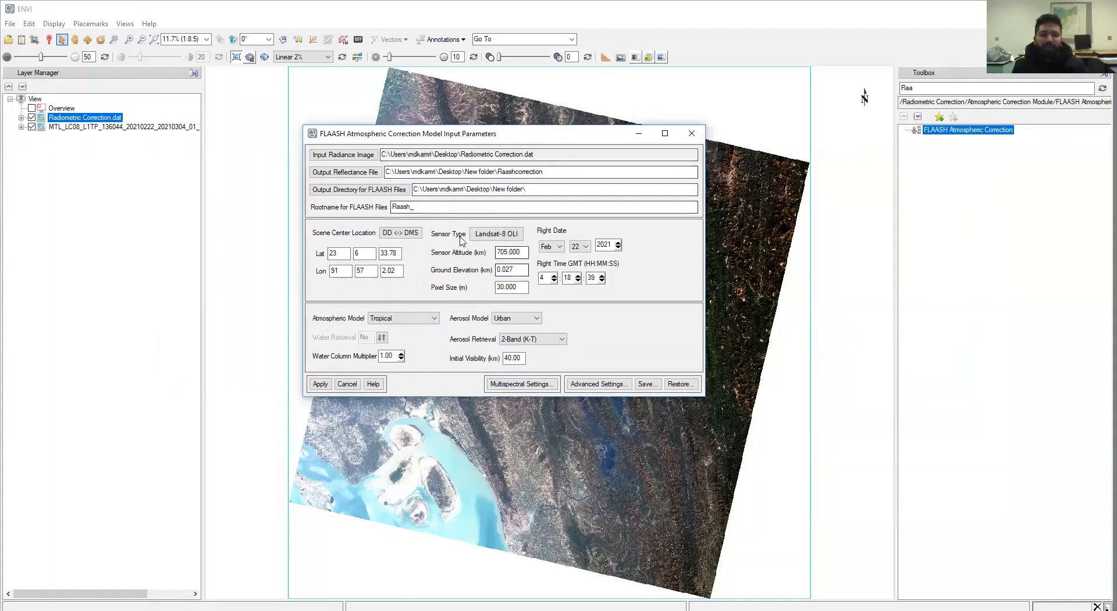
{"action": "left_click", "coordinate": [526, 339]}
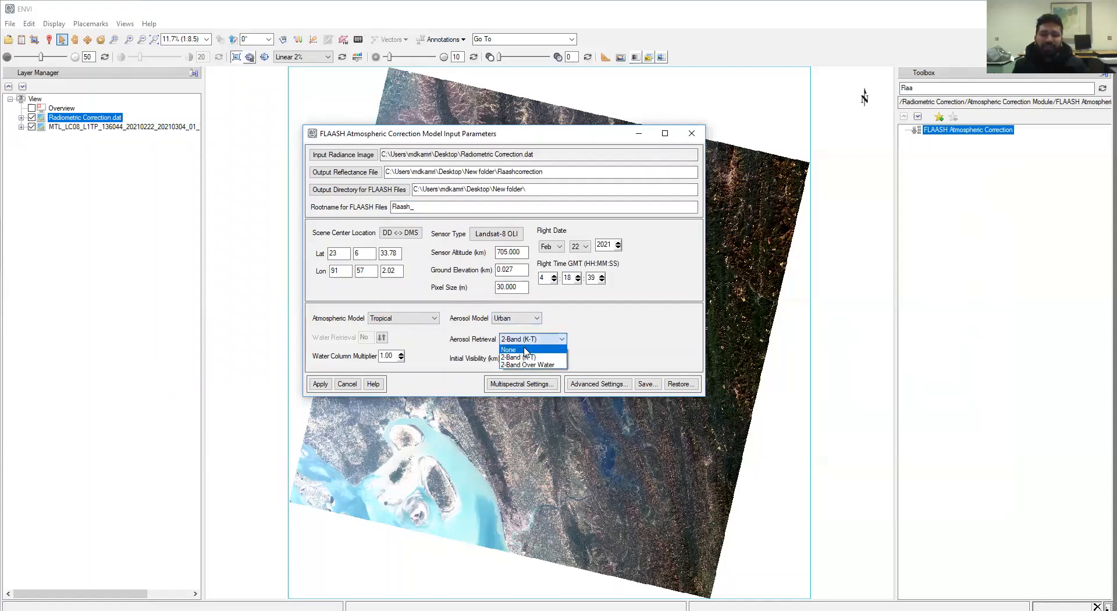
{"action": "left_click", "coordinate": [526, 349]}
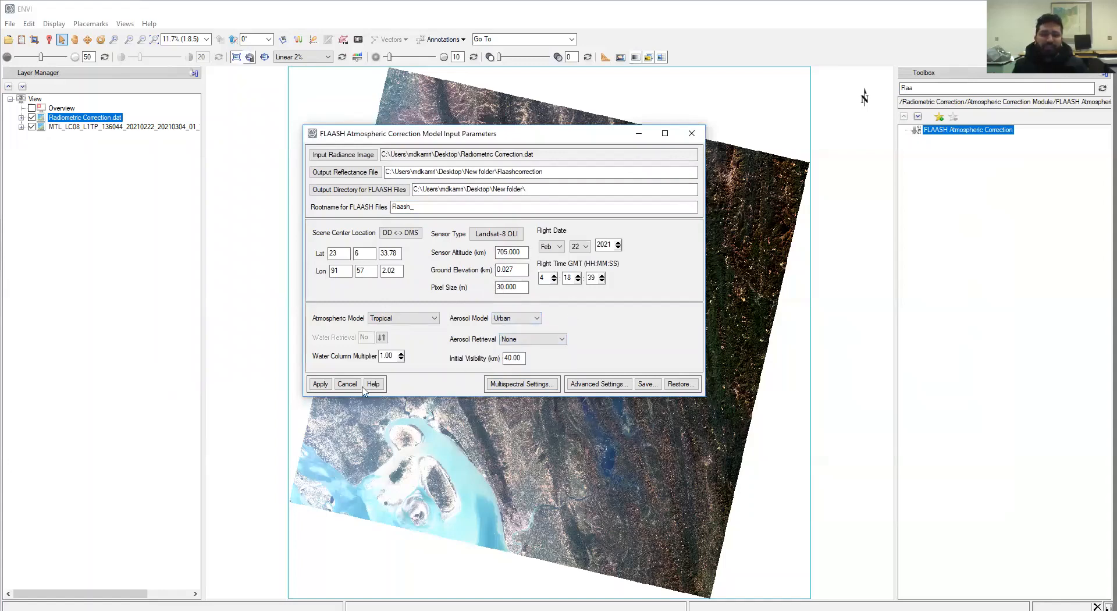
{"action": "left_click", "coordinate": [320, 385]}
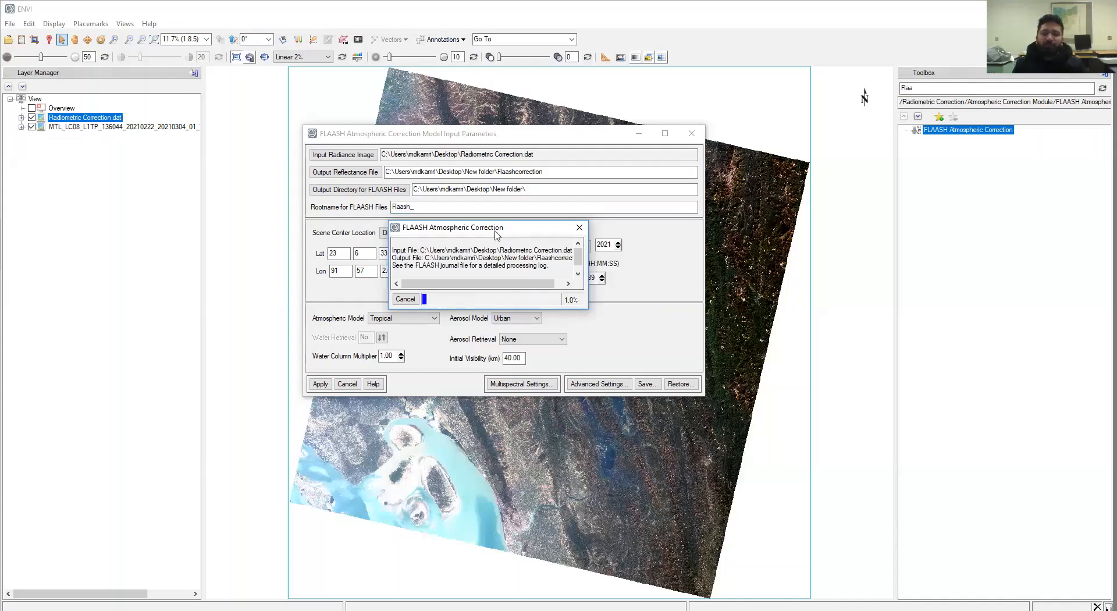
{"action": "left_click_drag", "start_coordinate": [496, 235], "coordinate": [795, 213]}
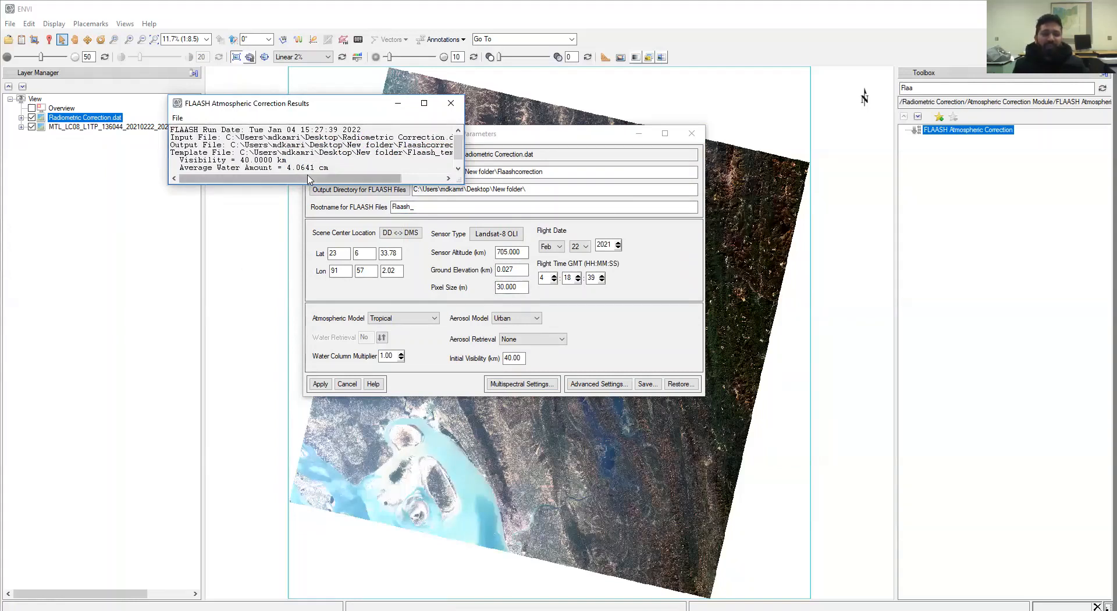
Review the FLAASH correction results report and close it together with the model input parameters
{"action": "left_click_drag", "start_coordinate": [303, 178], "coordinate": [261, 183]}
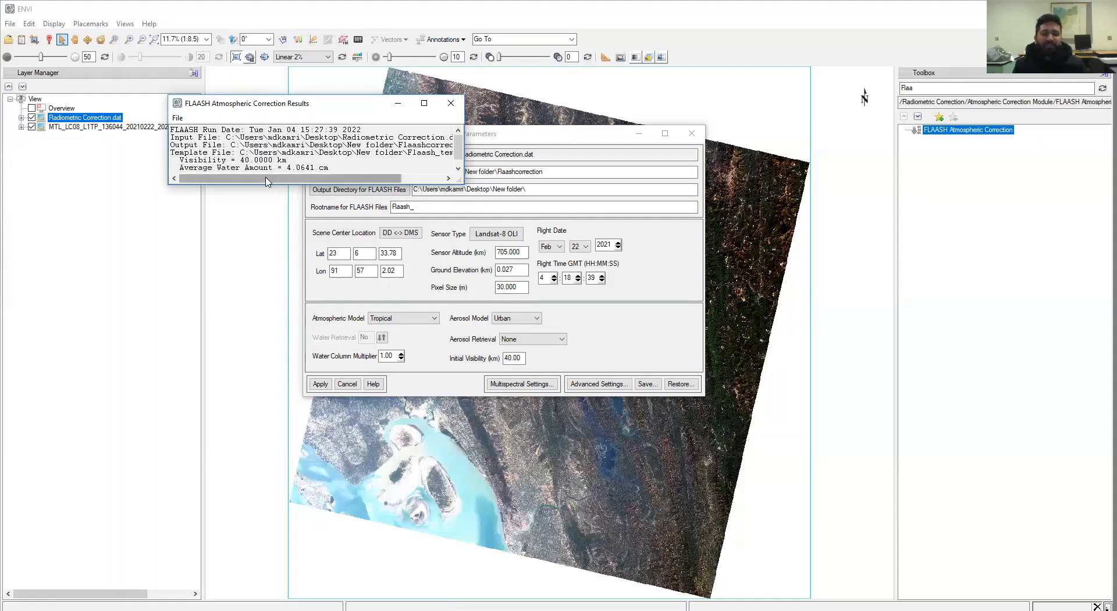
{"action": "left_click", "coordinate": [450, 104]}
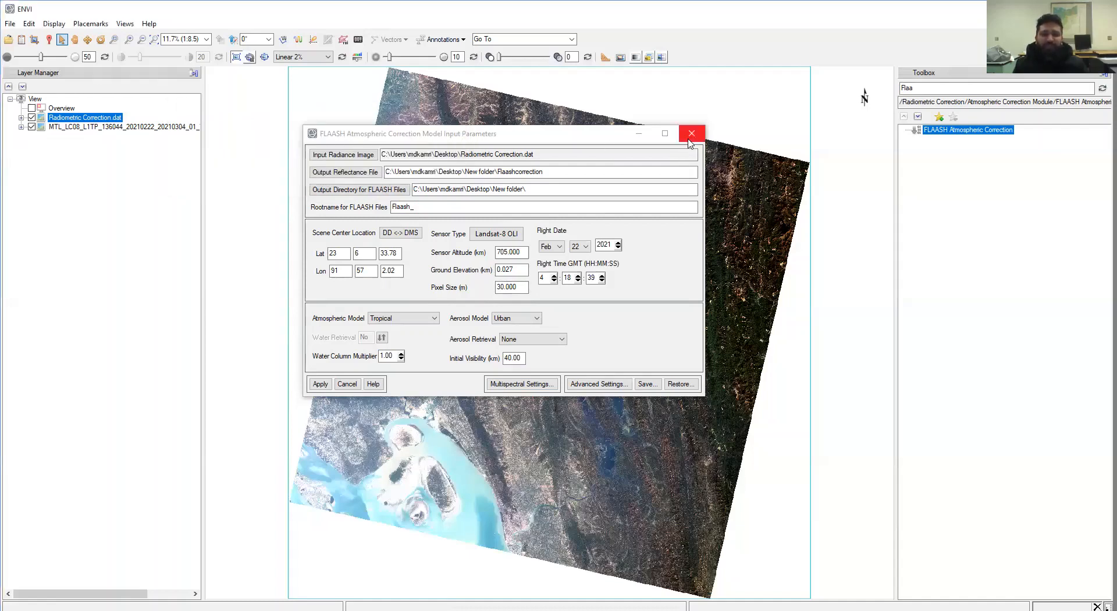
{"action": "left_click", "coordinate": [690, 138]}
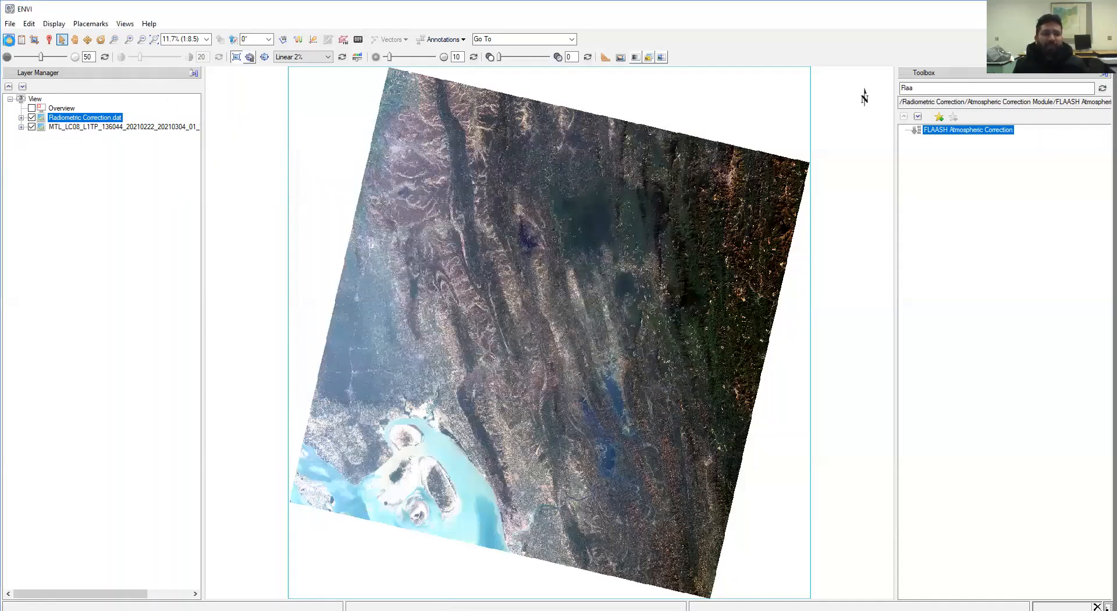
Try to open the Flaashcorrection output from New folder and load it in a new view
{"action": "left_click", "coordinate": [8, 39]}
{"action": "scroll", "coordinate": [280, 174], "scroll_direction": "down", "scroll_amount": 10}
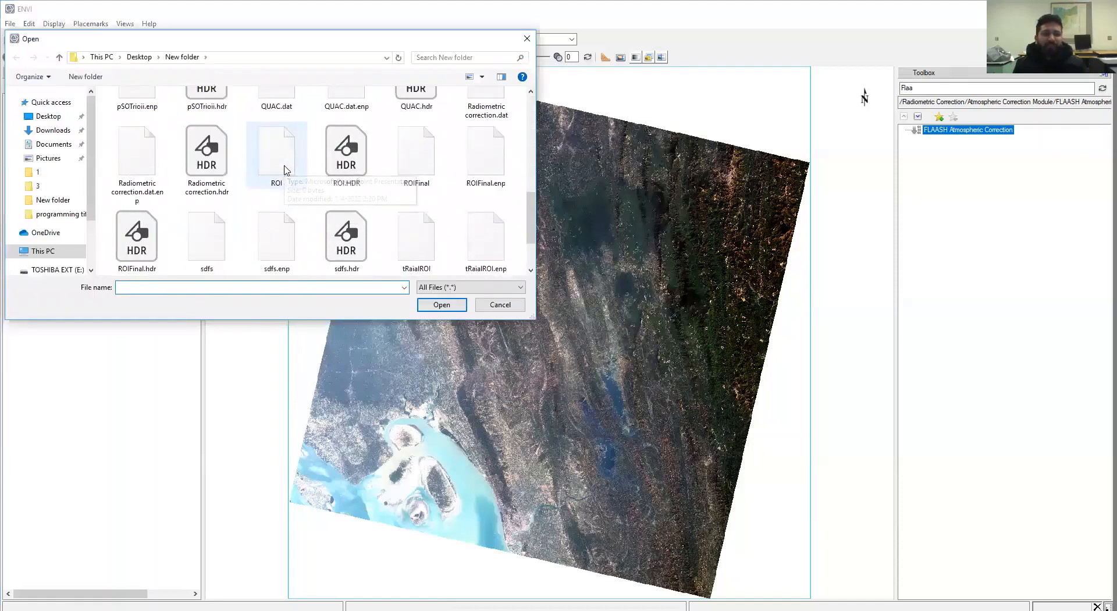
{"action": "scroll", "coordinate": [286, 170], "scroll_direction": "down", "scroll_amount": 1}
{"action": "scroll", "coordinate": [287, 176], "scroll_direction": "up", "scroll_amount": 5}
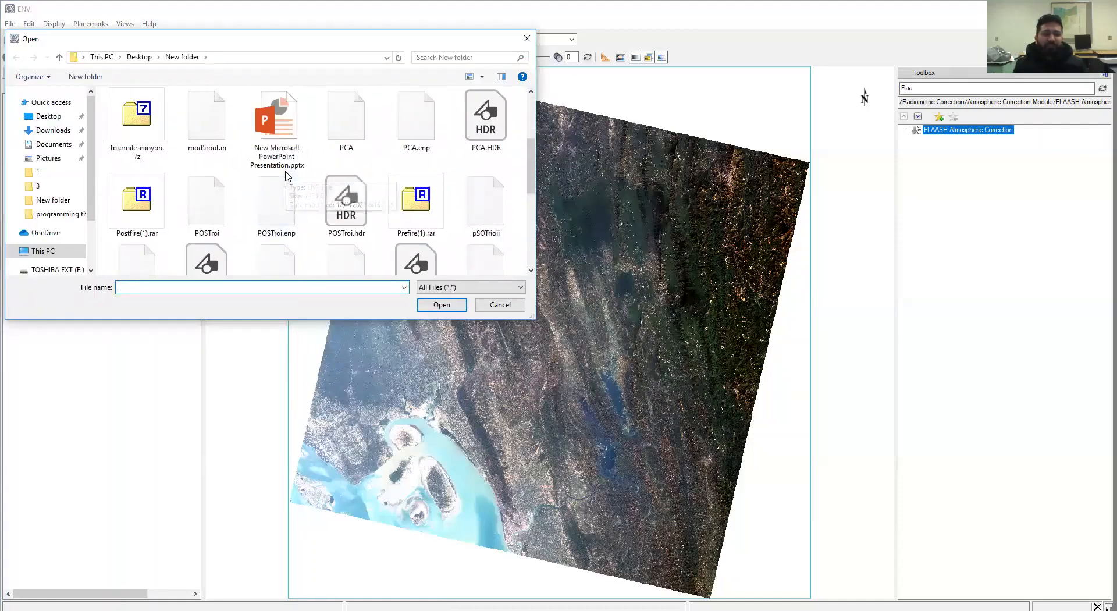
{"action": "scroll", "coordinate": [261, 184], "scroll_direction": "down", "scroll_amount": 2}
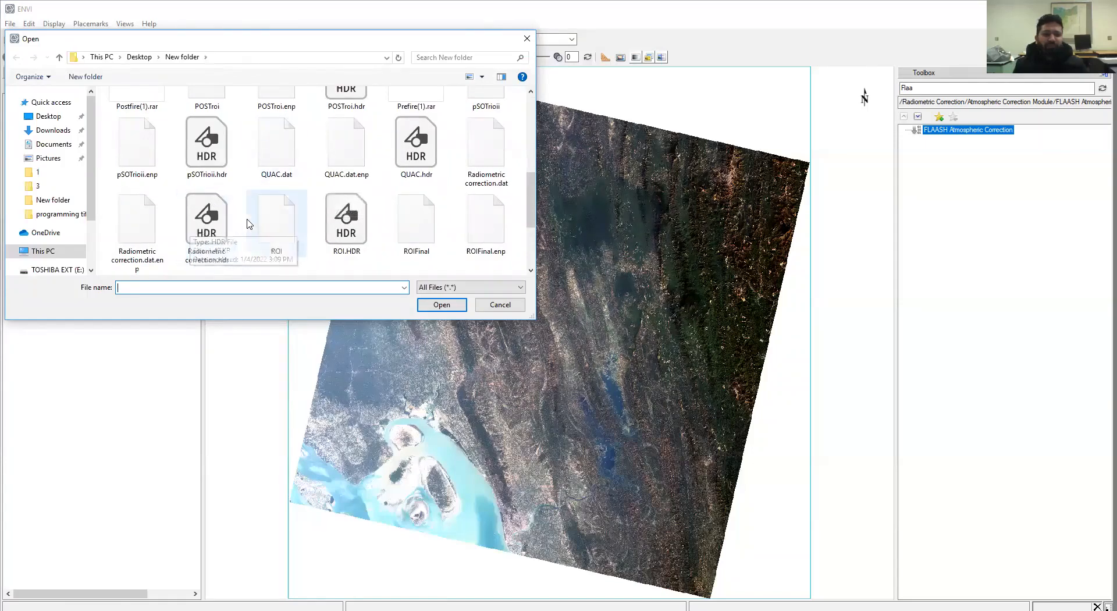
{"action": "scroll", "coordinate": [250, 224], "scroll_direction": "up", "scroll_amount": 3}
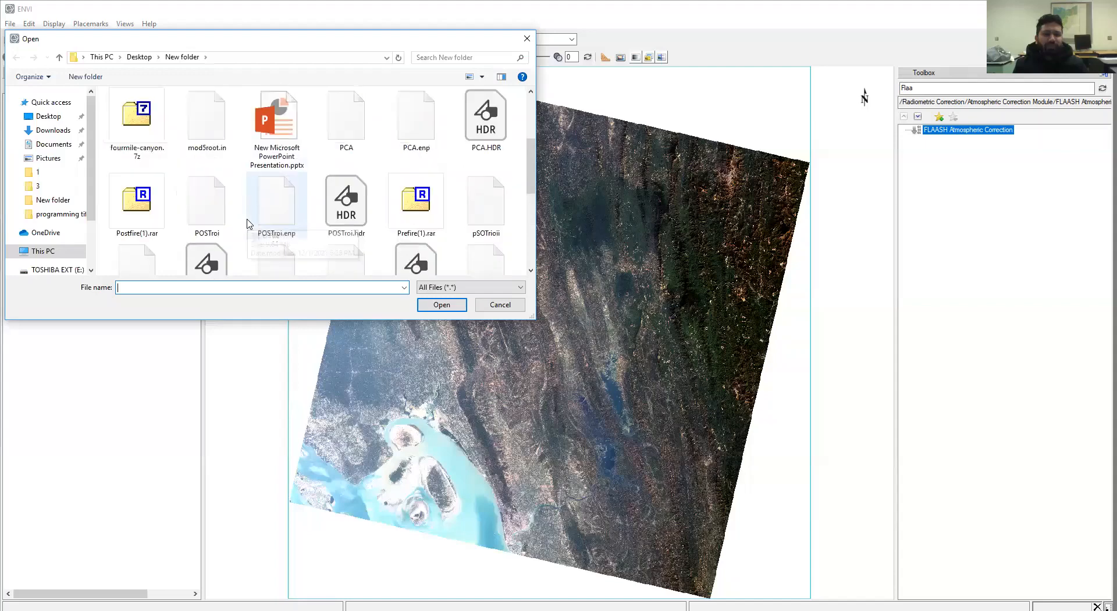
{"action": "left_click", "coordinate": [414, 131]}
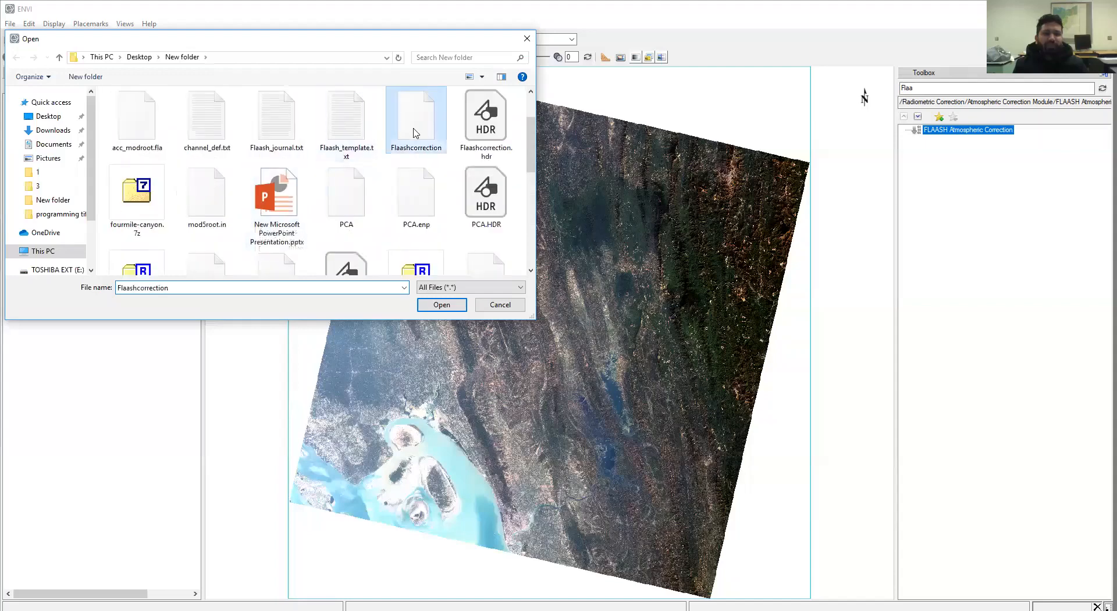
{"action": "left_click", "coordinate": [423, 307]}
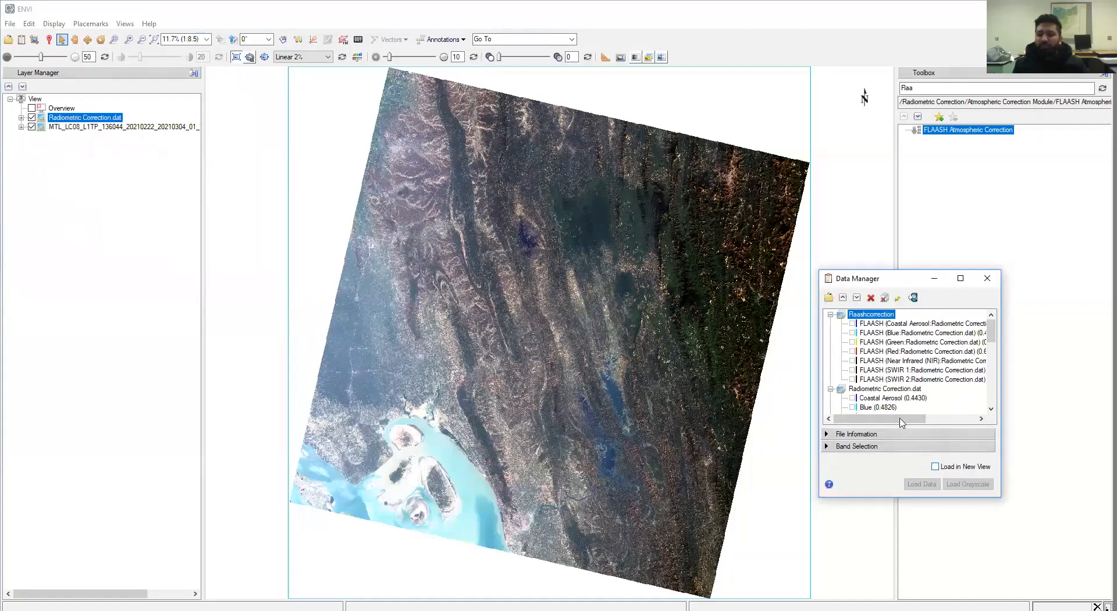
{"action": "double_click", "coordinate": [871, 315]}
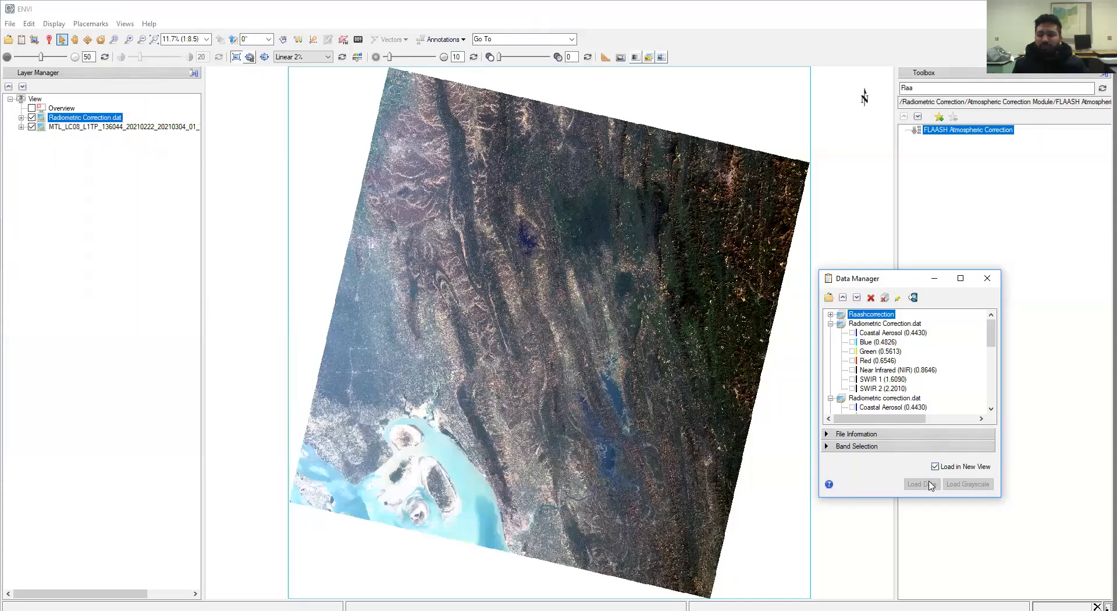
{"action": "left_click", "coordinate": [982, 281]}
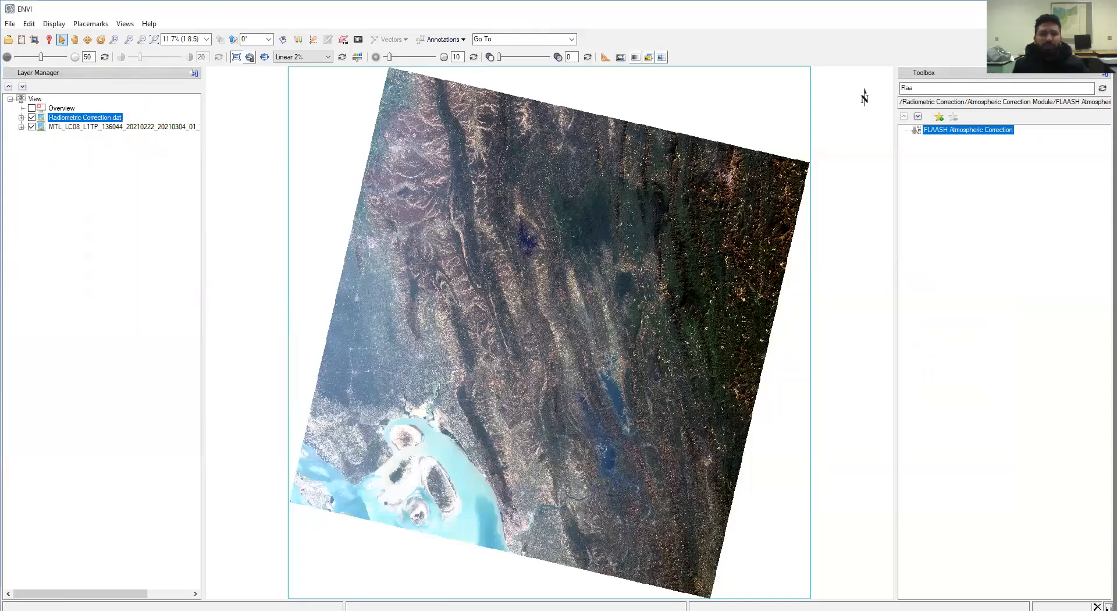
Compare Radiometric Correction.dat with the original MTL_LC08 image by switching the layers' visibility off and on
{"action": "left_click", "coordinate": [21, 118]}
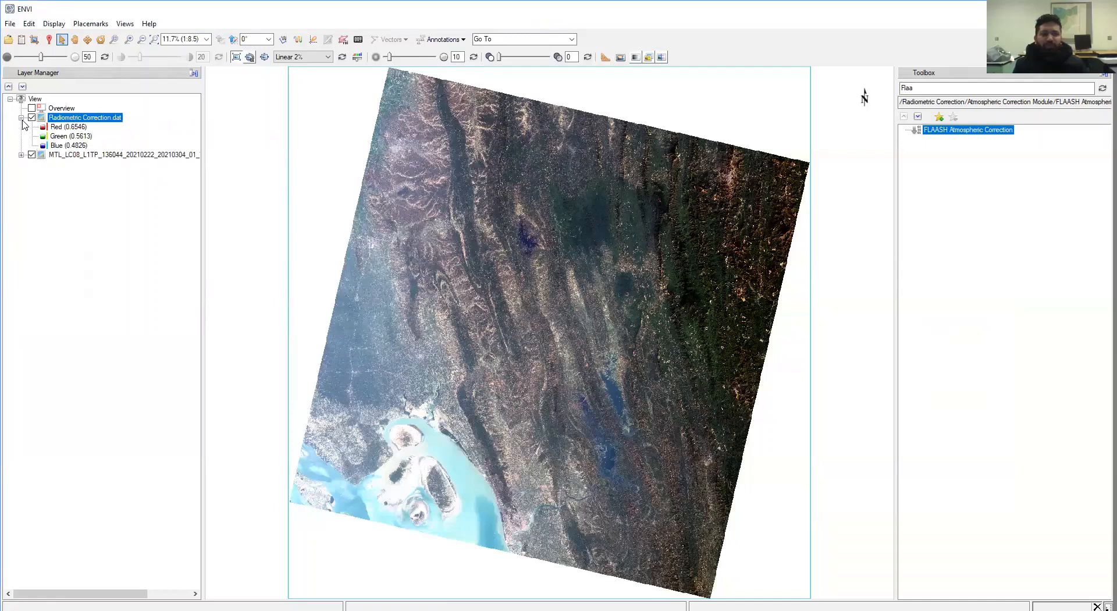
{"action": "left_click", "coordinate": [32, 120]}
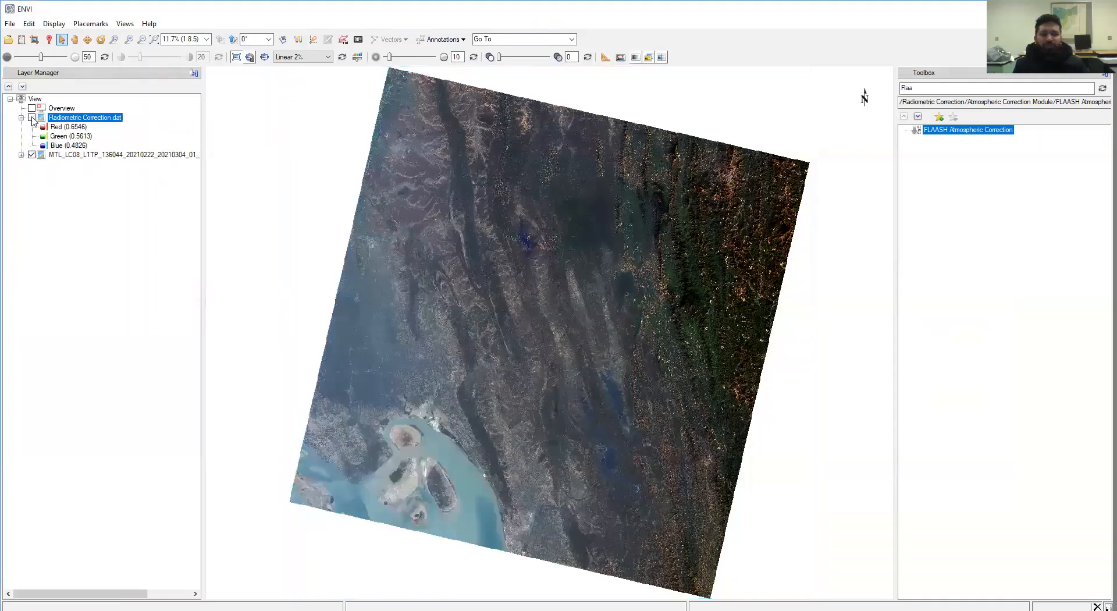
{"action": "left_click", "coordinate": [32, 155]}
{"action": "left_click", "coordinate": [32, 155]}
{"action": "left_click", "coordinate": [32, 118]}
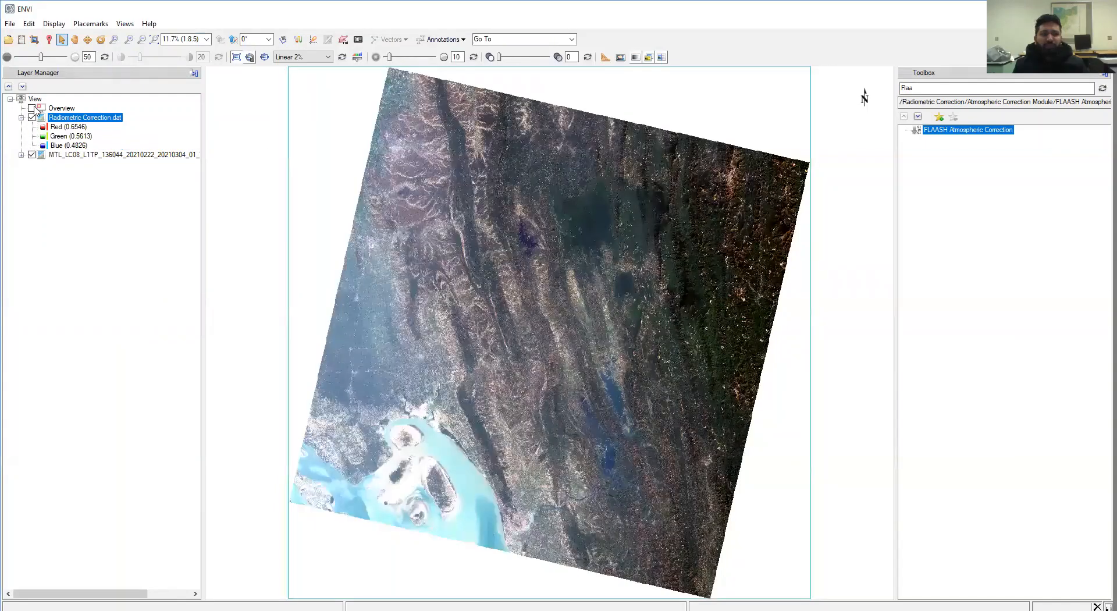
Try to display the FLAASH output by opening the Flaashcorrection file again
{"action": "left_click", "coordinate": [8, 39]}
{"action": "left_click", "coordinate": [416, 187]}
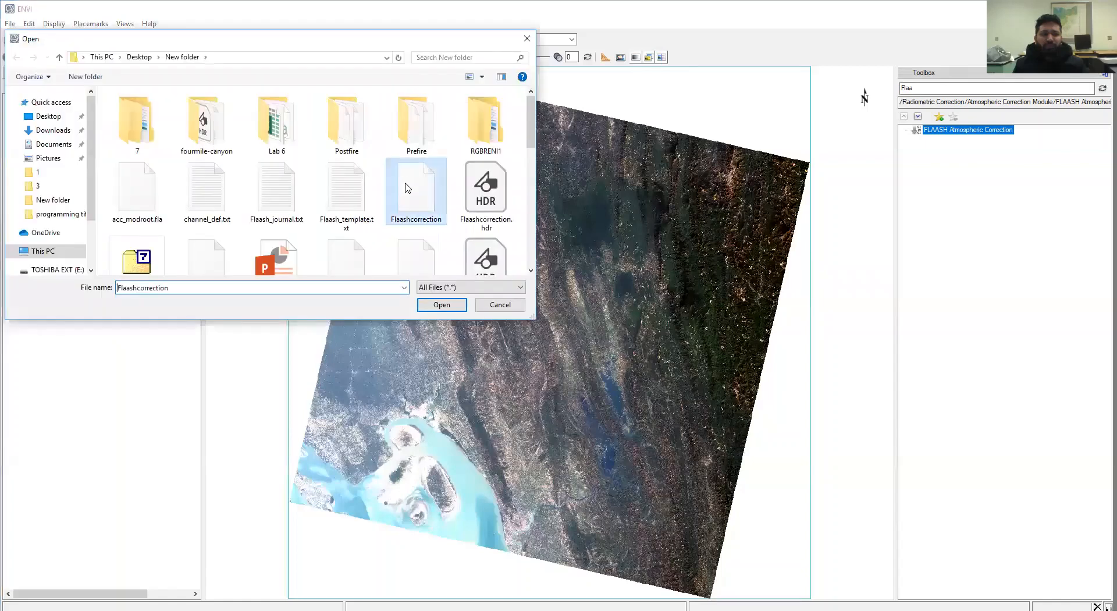
{"action": "left_click", "coordinate": [442, 304]}
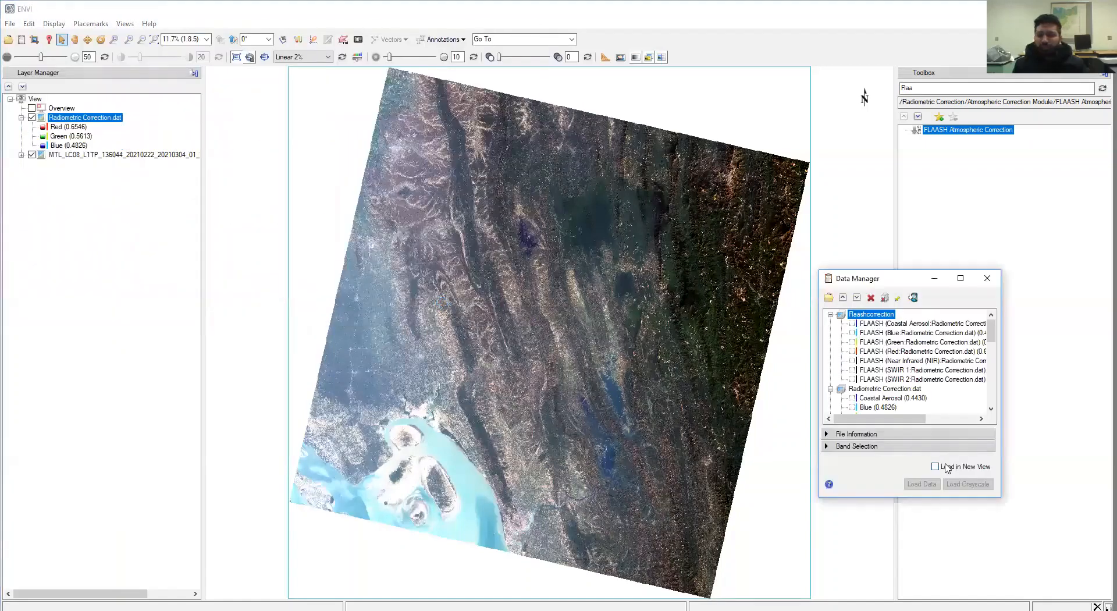
Remove the already loaded Flaashcorrection dataset and reopen the Flaashcorrection file to display it as a layer
{"action": "left_click", "coordinate": [871, 298]}
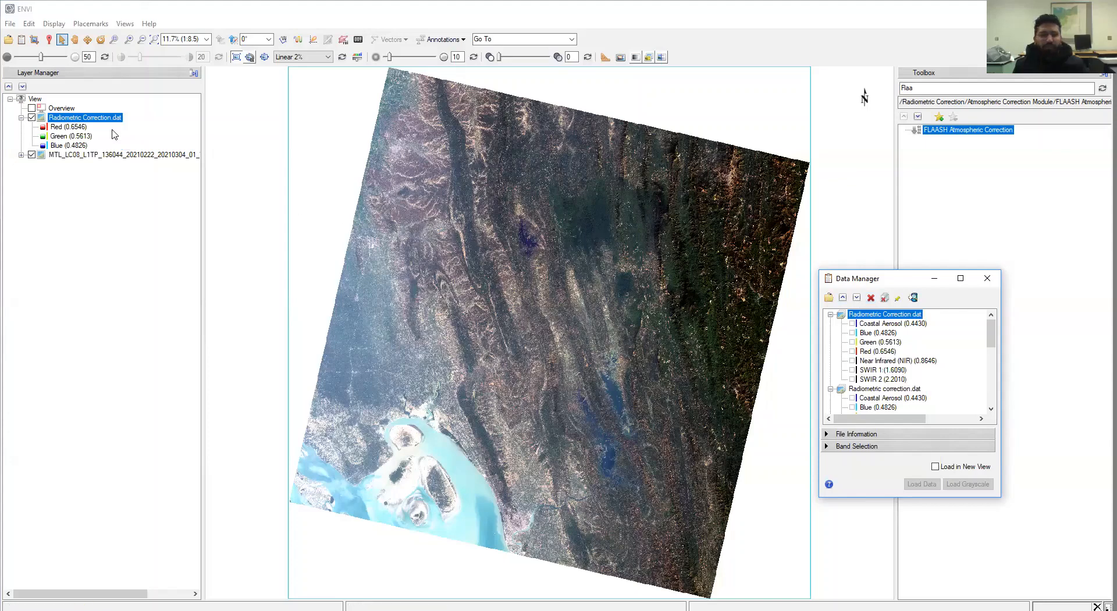
{"action": "left_click", "coordinate": [10, 41]}
{"action": "left_click", "coordinate": [416, 189]}
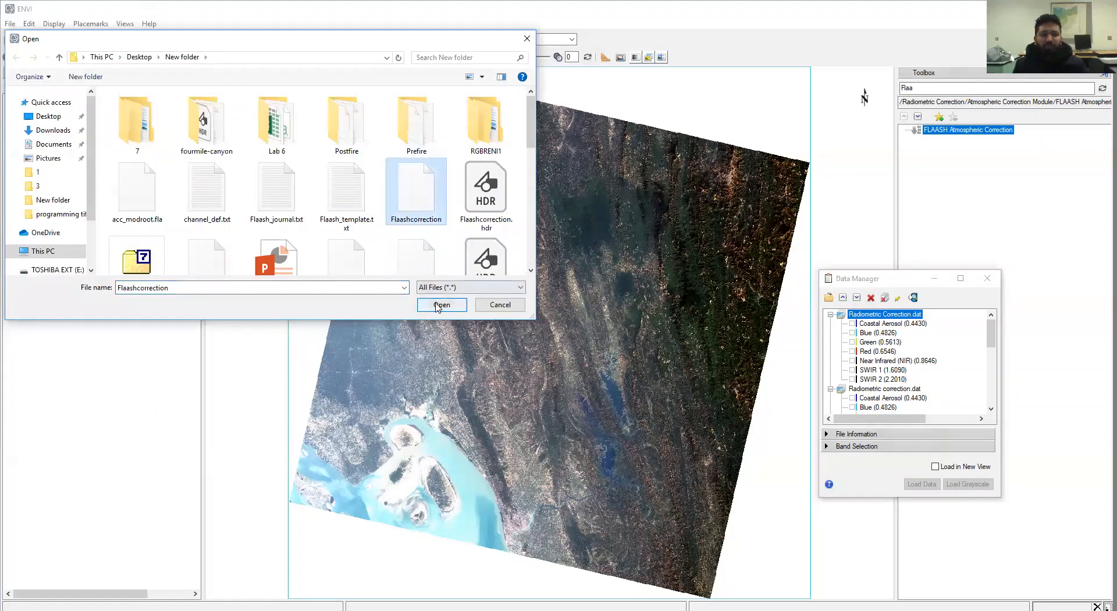
{"action": "left_click", "coordinate": [438, 306]}
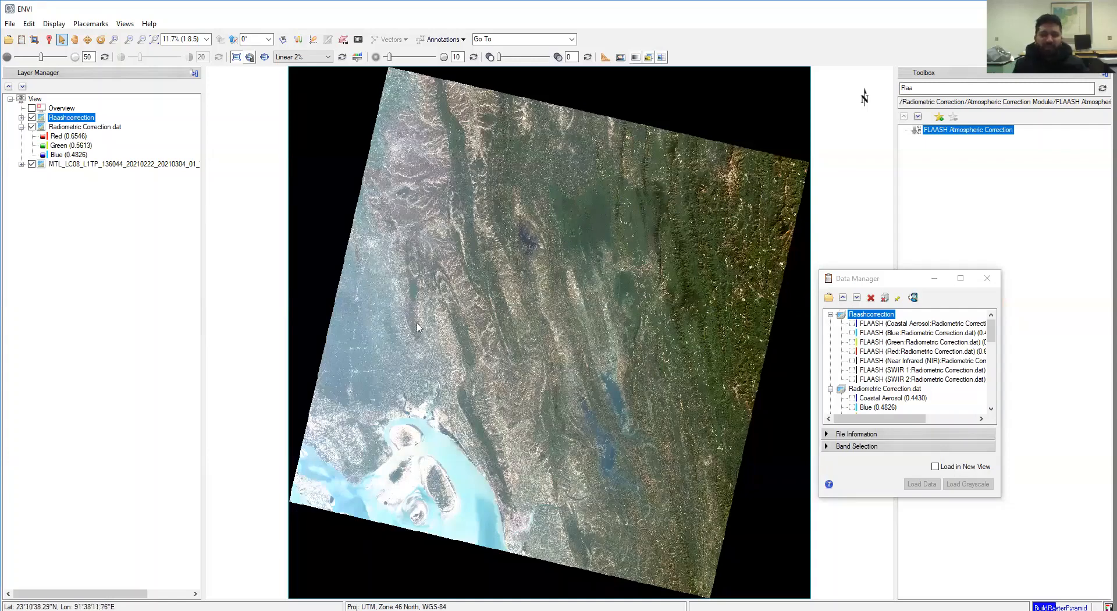
Compare the Flaashcorrection, Radiometric Correction.dat and original MTL_LC08 images by hiding and showing the two upper layers
{"action": "left_click", "coordinate": [32, 118]}
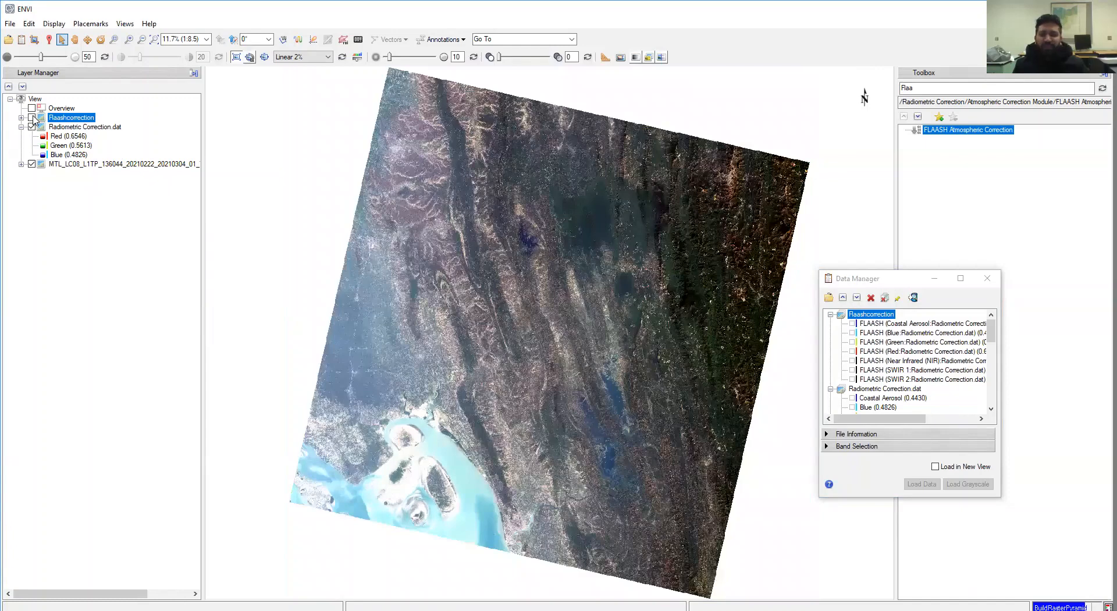
{"action": "left_click", "coordinate": [32, 127]}
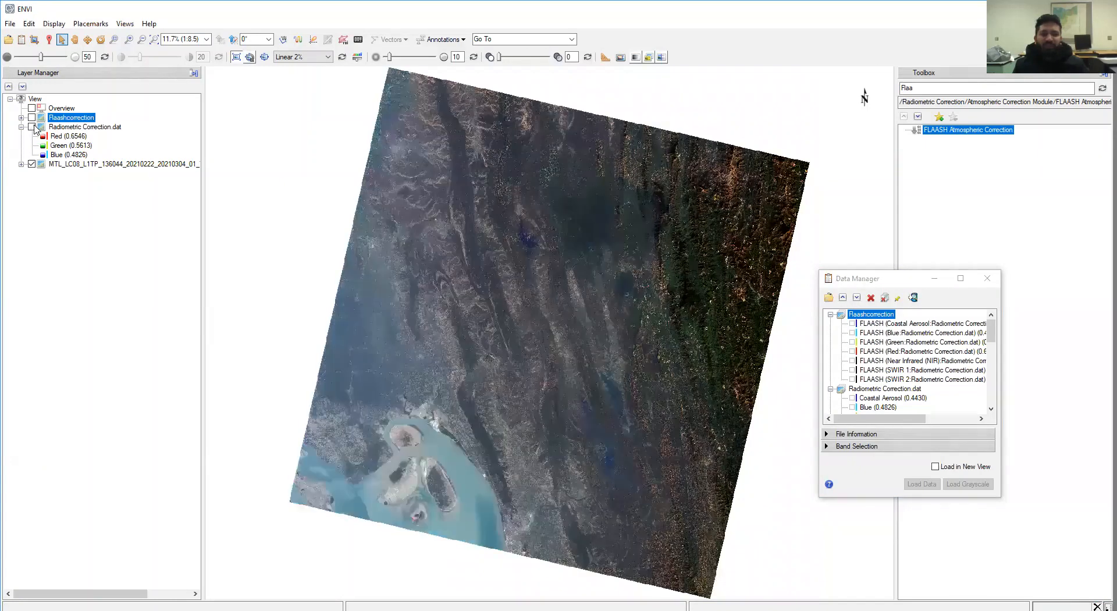
{"action": "left_click", "coordinate": [32, 127]}
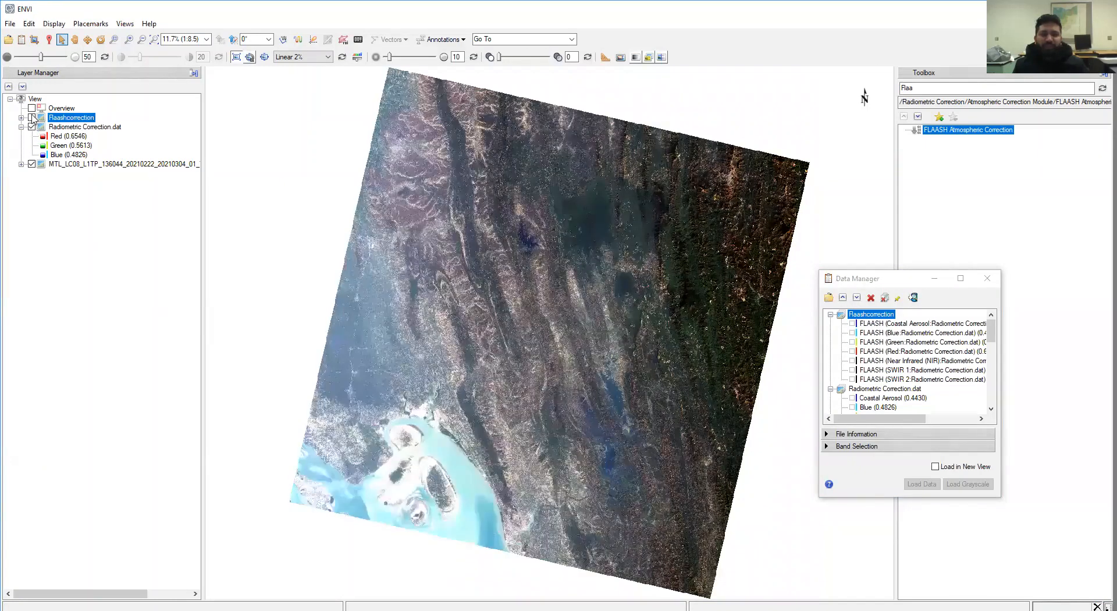
{"action": "left_click", "coordinate": [32, 117]}
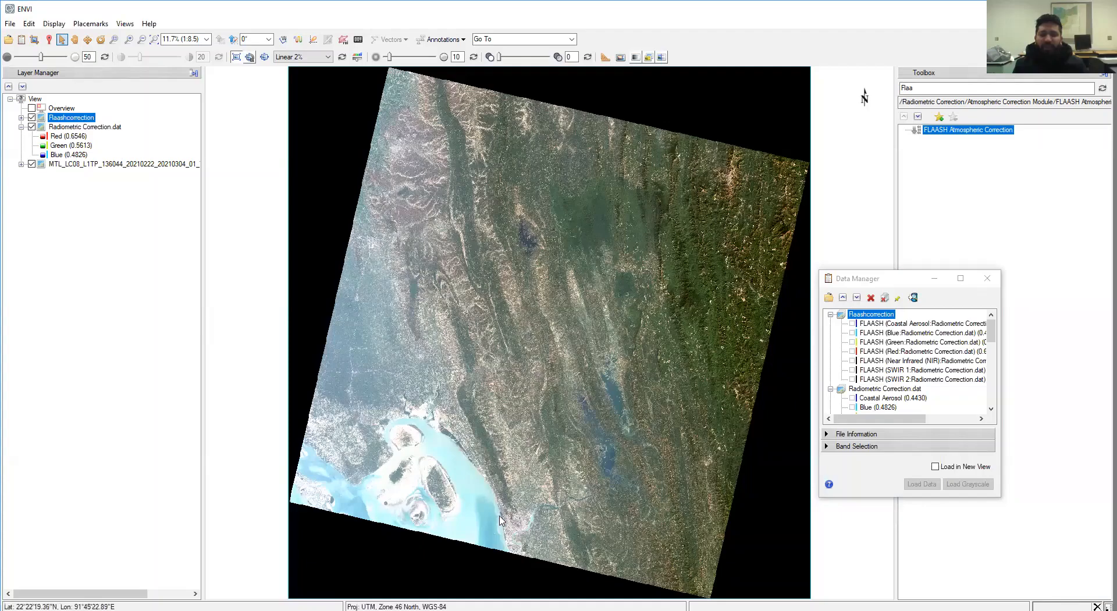
Examine the Flaashcorrection image up close around the coastal city and river near the scene's southern edge
{"action": "scroll", "coordinate": [500, 501], "scroll_direction": "up", "scroll_amount": 4}
{"action": "scroll", "coordinate": [531, 514], "scroll_direction": "up", "scroll_amount": 3}
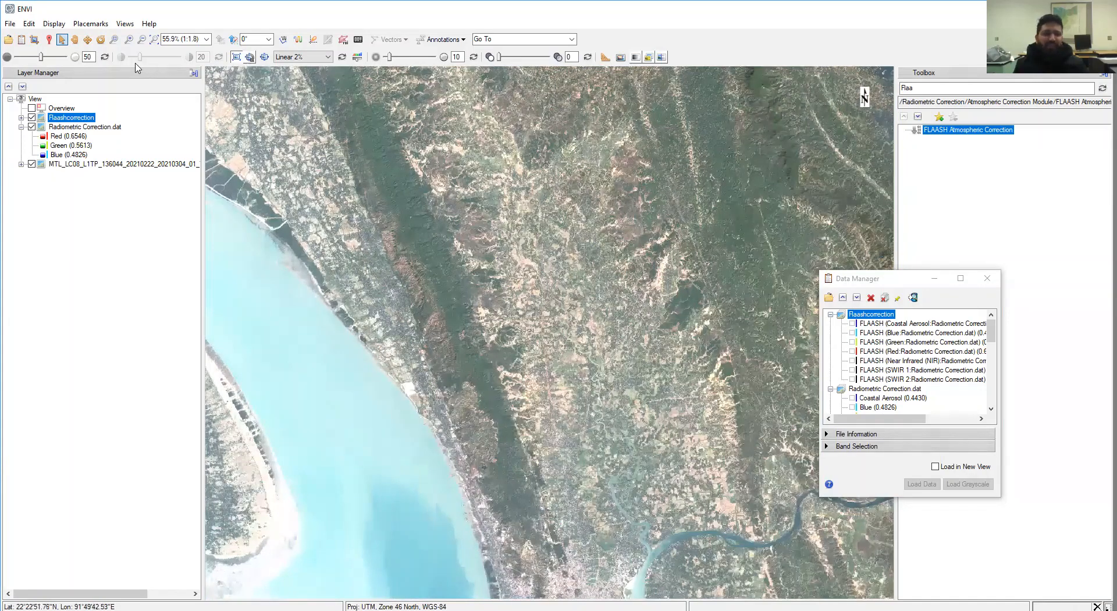
{"action": "left_click", "coordinate": [75, 41]}
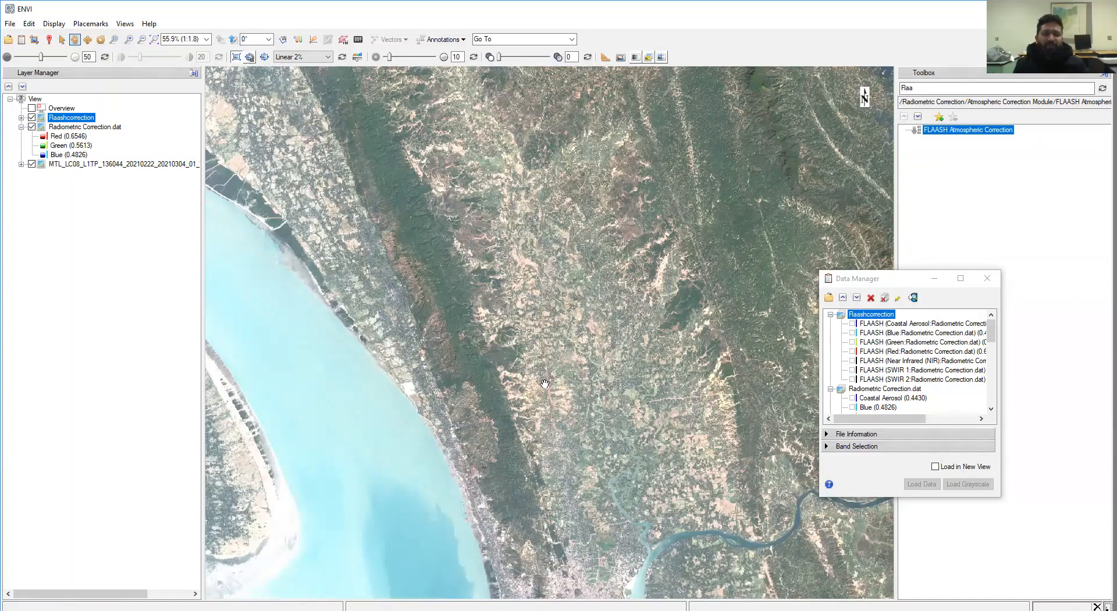
{"action": "left_click_drag", "start_coordinate": [544, 384], "coordinate": [448, 206]}
{"action": "left_click_drag", "start_coordinate": [606, 455], "coordinate": [583, 337]}
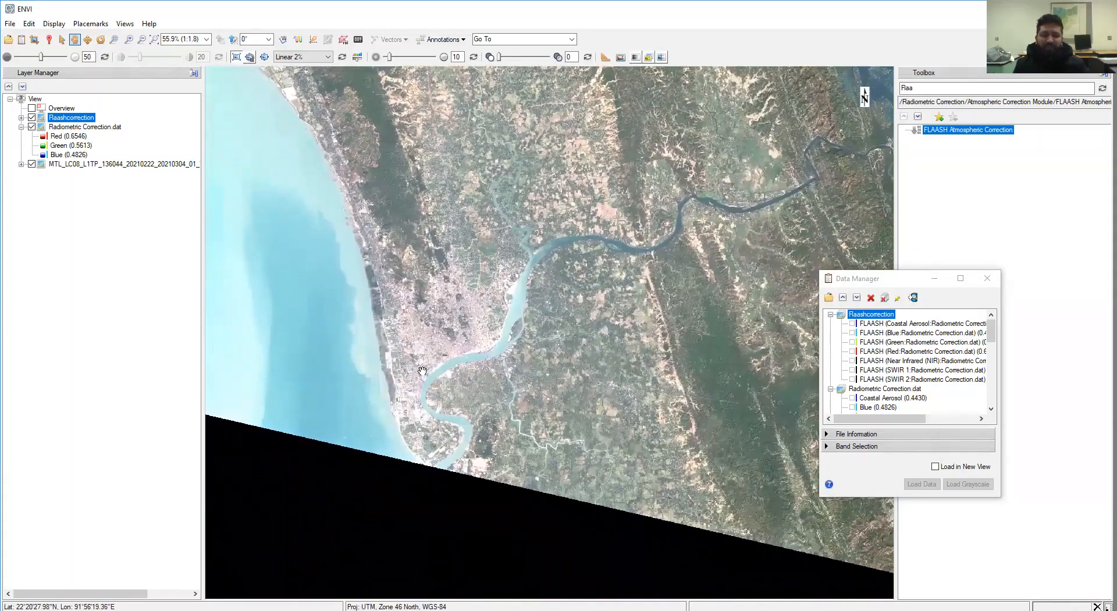
{"action": "scroll", "coordinate": [422, 371], "scroll_direction": "up", "scroll_amount": 1}
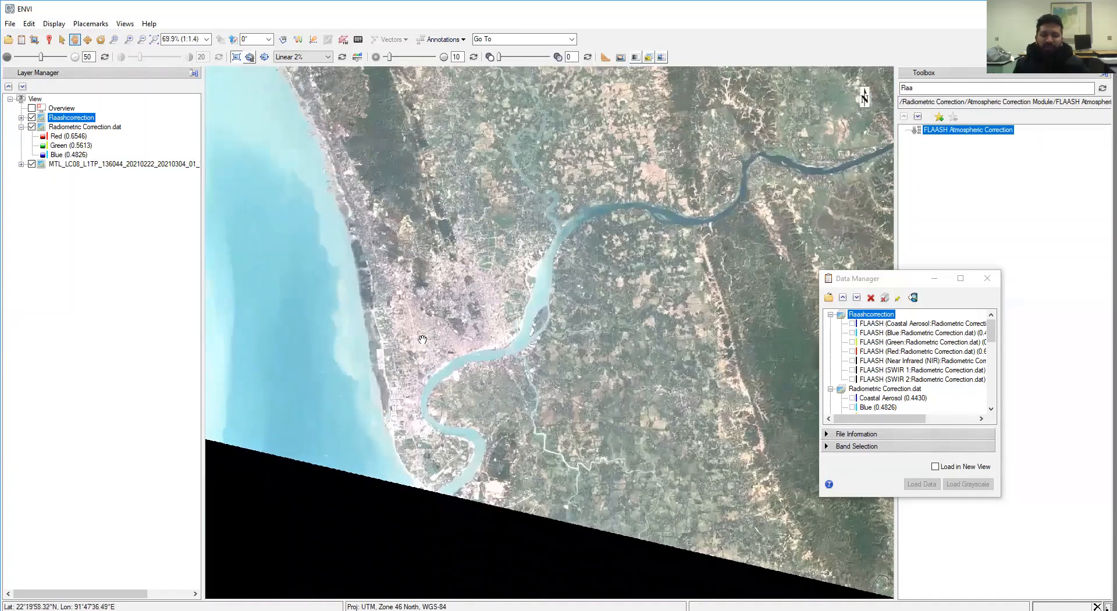